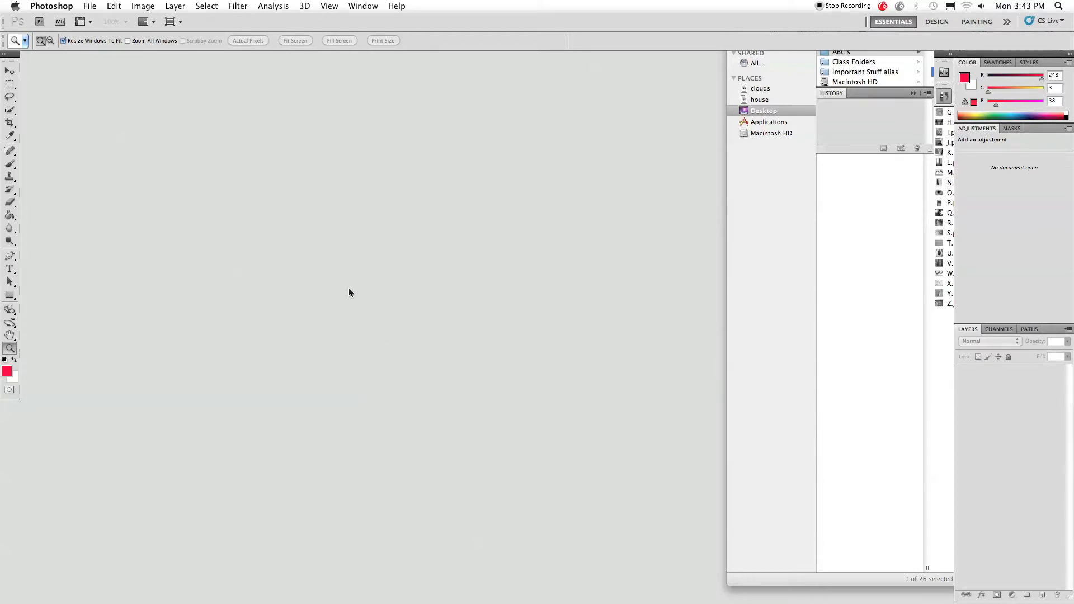
Step: Create a new white document named "Your Name ABC", 8 by 10 inches at 300 pixels/inch in RGB Color
{"action": "left_click", "coordinate": [89, 6]}
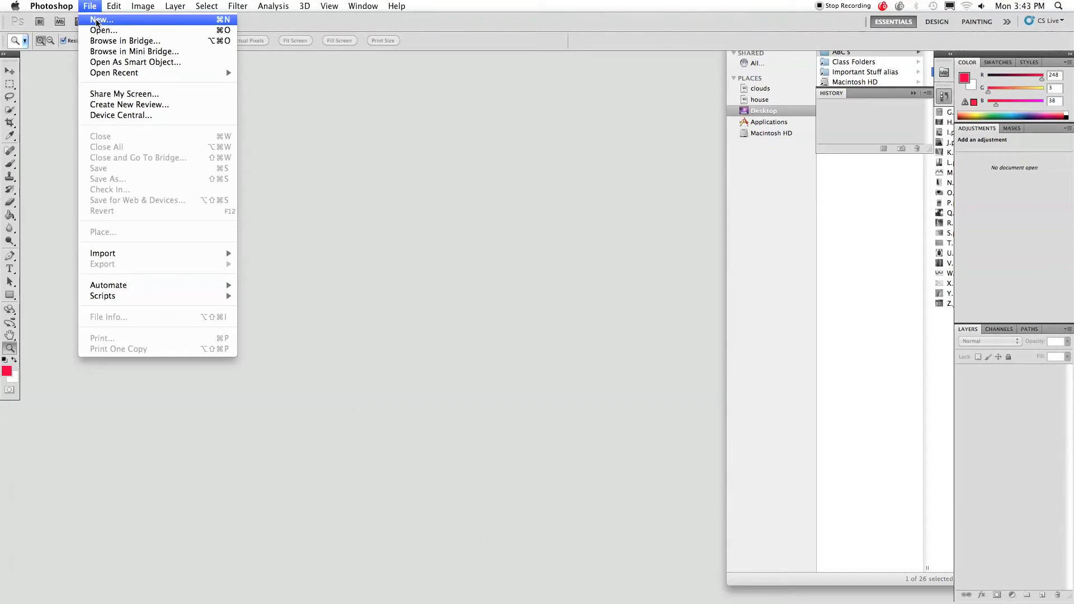
{"action": "left_click", "coordinate": [112, 21]}
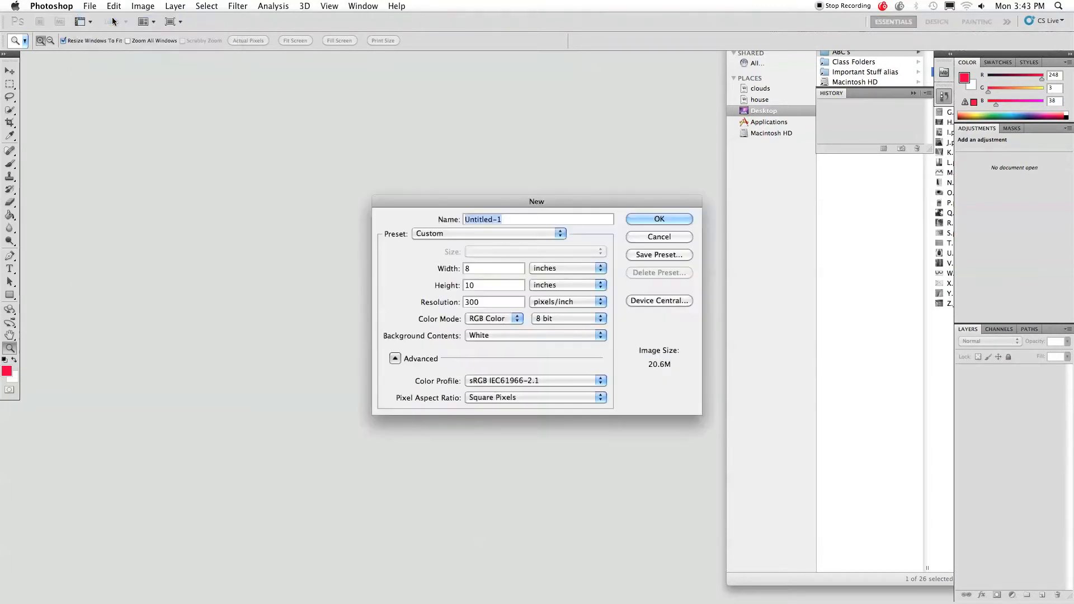
{"action": "type", "text": "Your Name ABC"}
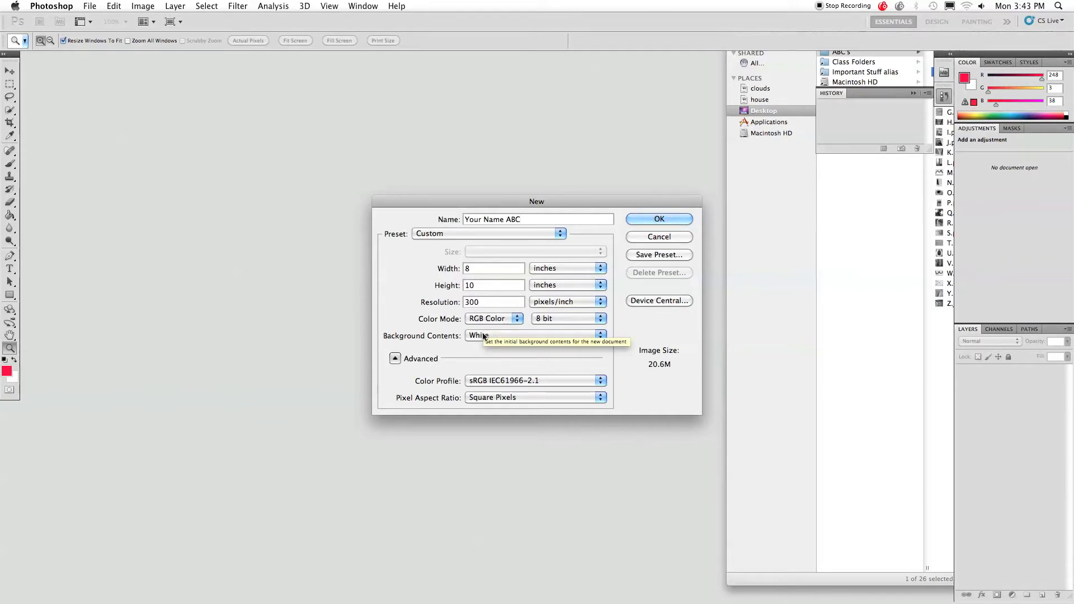
{"action": "left_click", "coordinate": [657, 219]}
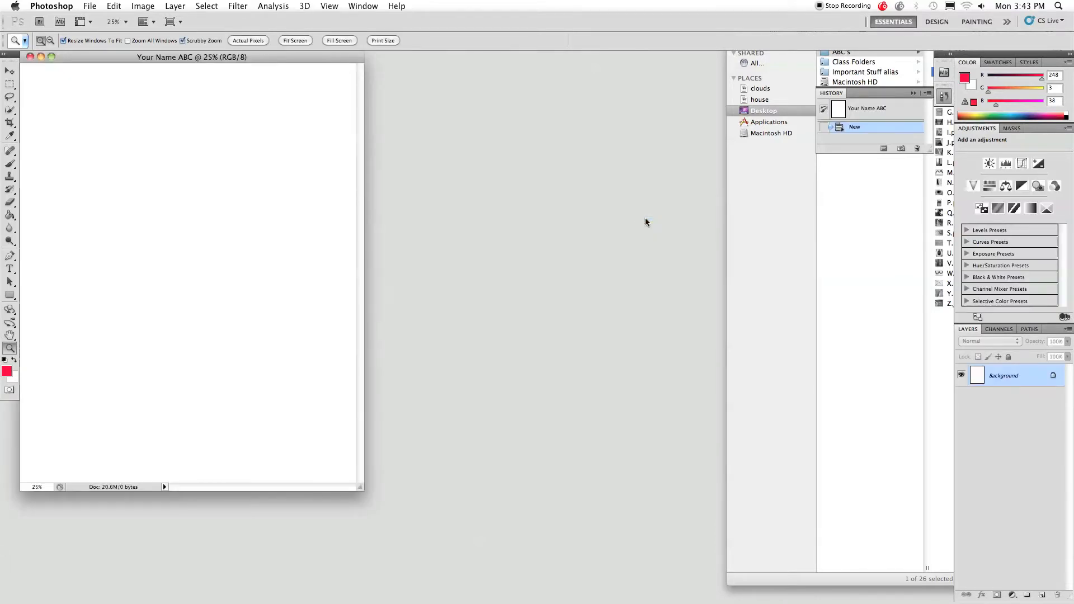
Step: Place A.psd from the Finder's ABC's folder into the document, scaled proportionally to about 6%, in the page's upper-left corner
{"action": "left_click", "coordinate": [864, 251]}
{"action": "left_click", "coordinate": [957, 53]}
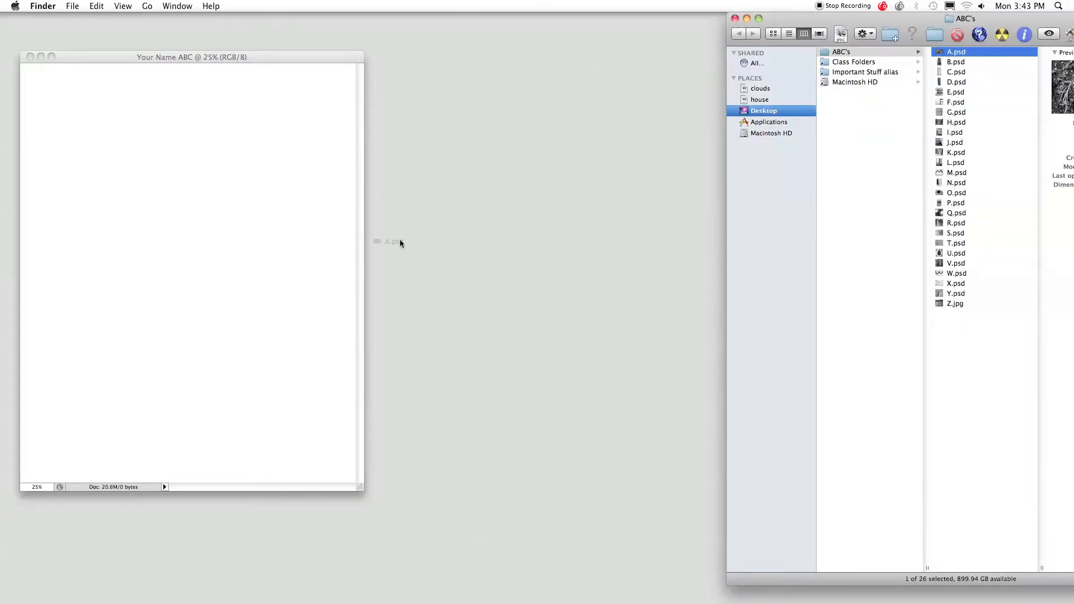
{"action": "left_click_drag", "start_coordinate": [227, 255], "coordinate": [226, 253]}
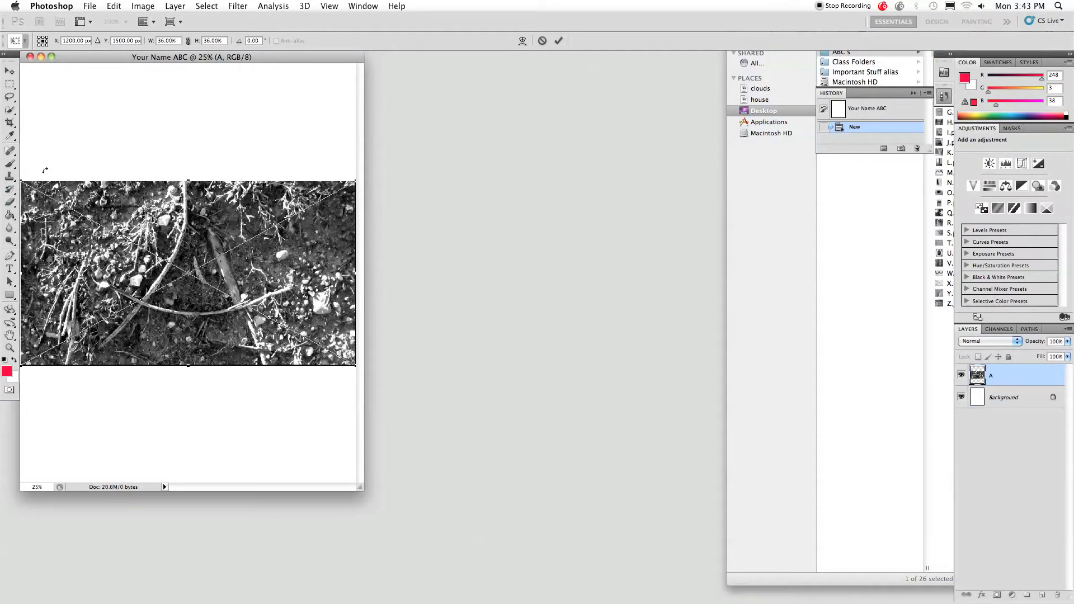
{"action": "left_click_drag", "start_coordinate": [21, 181], "coordinate": [313, 314]}
{"action": "left_click_drag", "start_coordinate": [327, 350], "coordinate": [215, 269]}
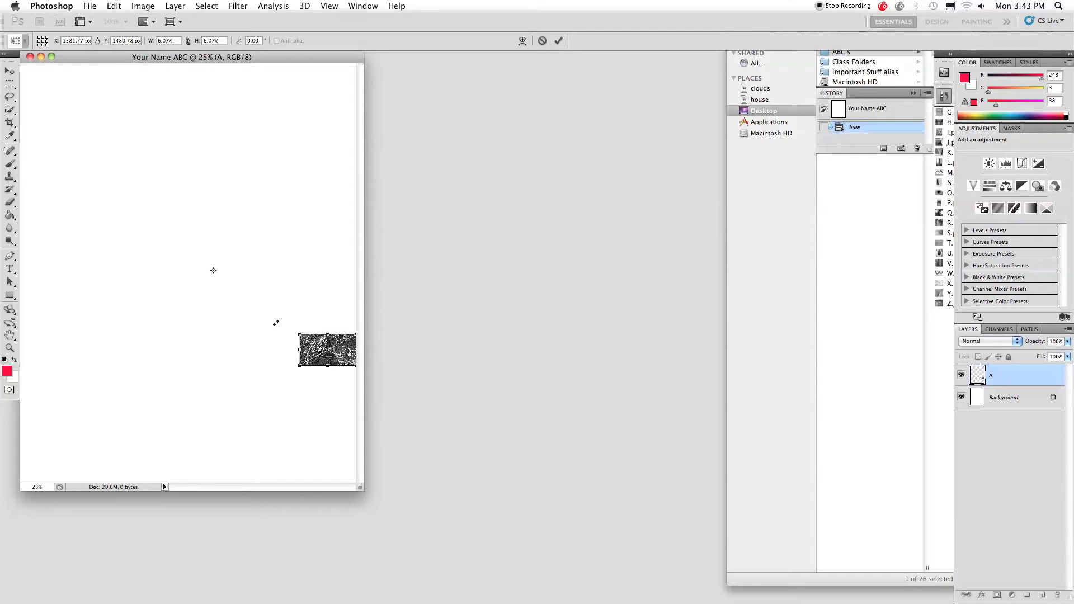
{"action": "left_click_drag", "start_coordinate": [323, 343], "coordinate": [51, 80]}
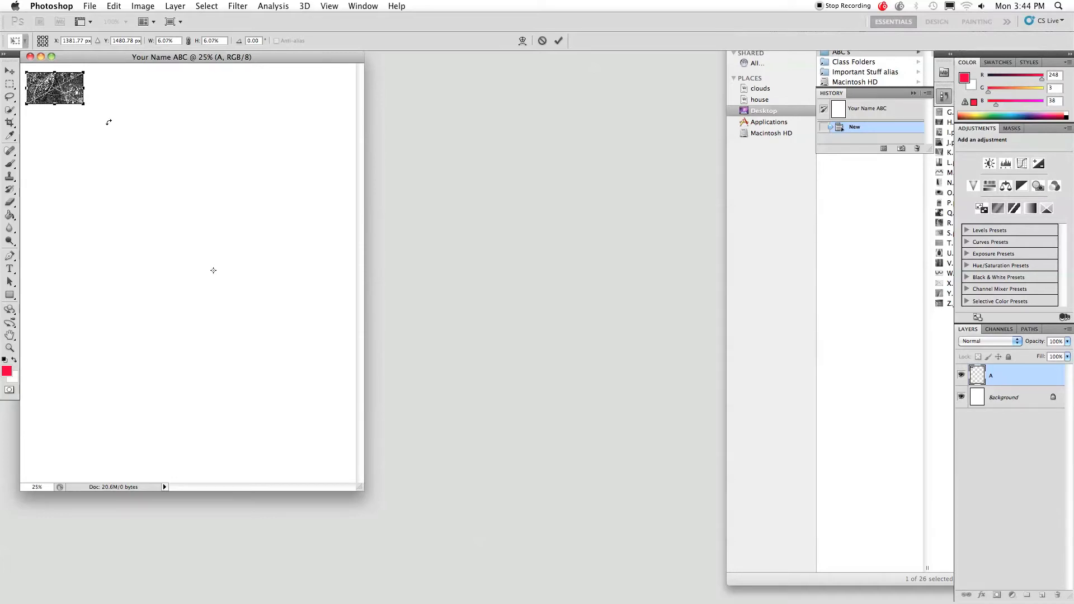
{"action": "key", "text": "Return"}
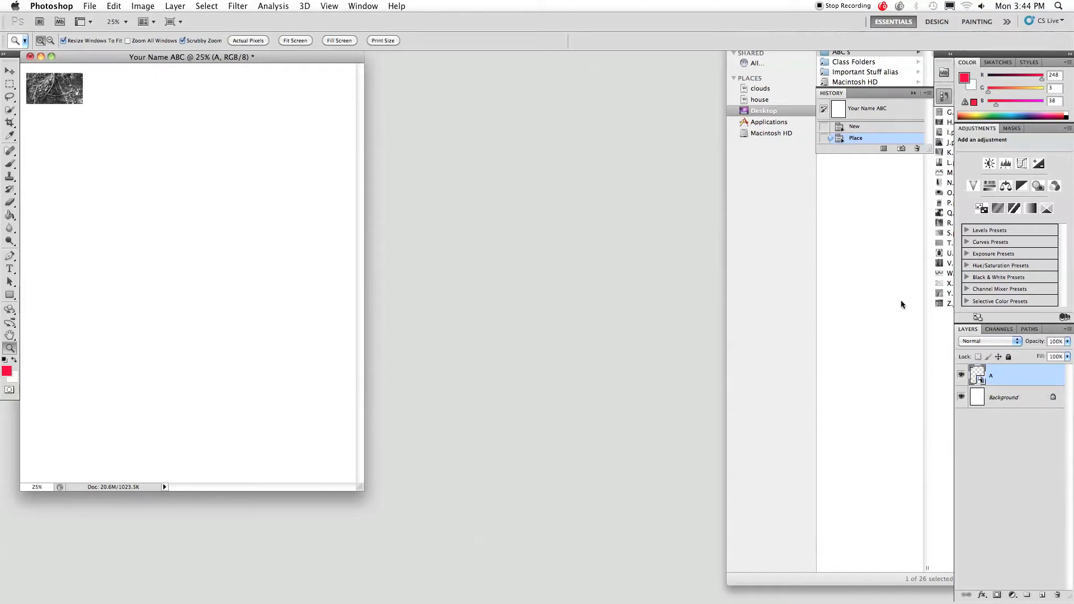
Step: Place B.psd from the ABC's folder into the document, scaled down proportionally to a small thumbnail just right of image A
{"action": "left_click", "coordinate": [901, 325]}
{"action": "left_click", "coordinate": [956, 63]}
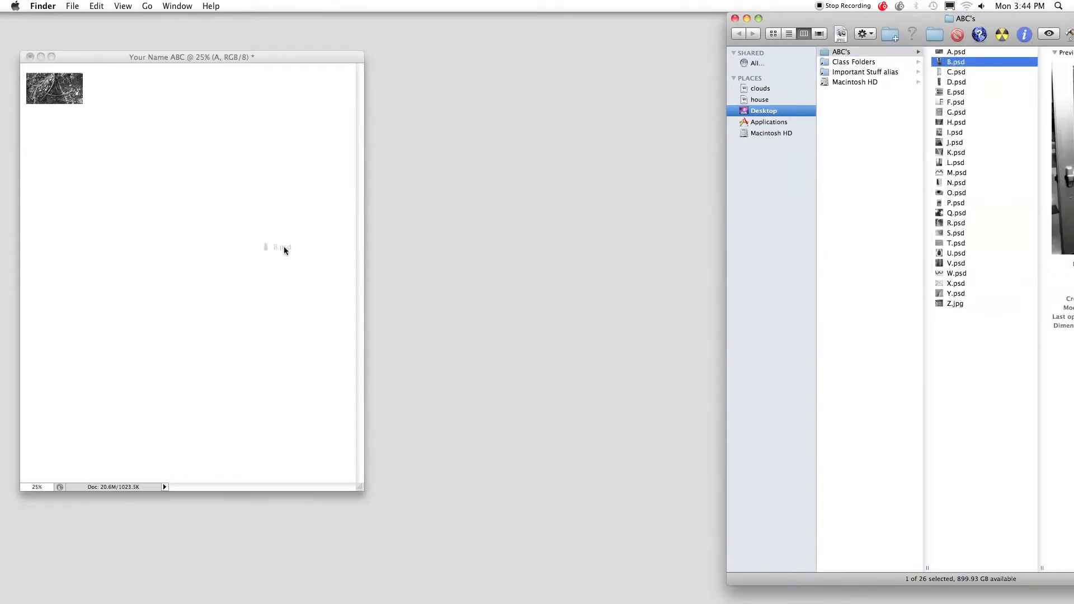
{"action": "left_click_drag", "start_coordinate": [284, 248], "coordinate": [271, 255]}
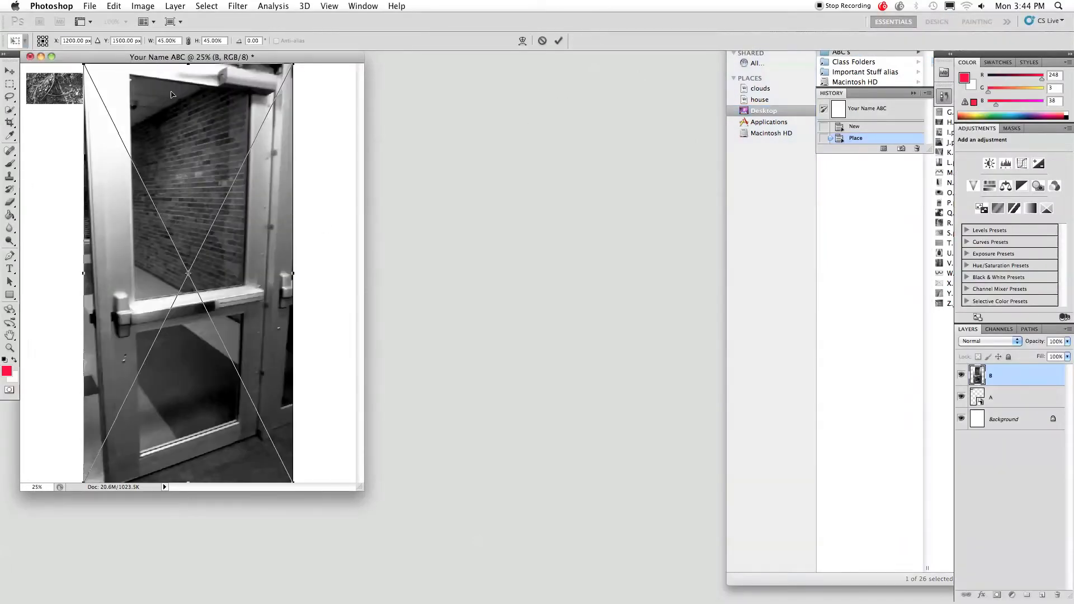
{"action": "left_click_drag", "start_coordinate": [84, 66], "coordinate": [112, 95]}
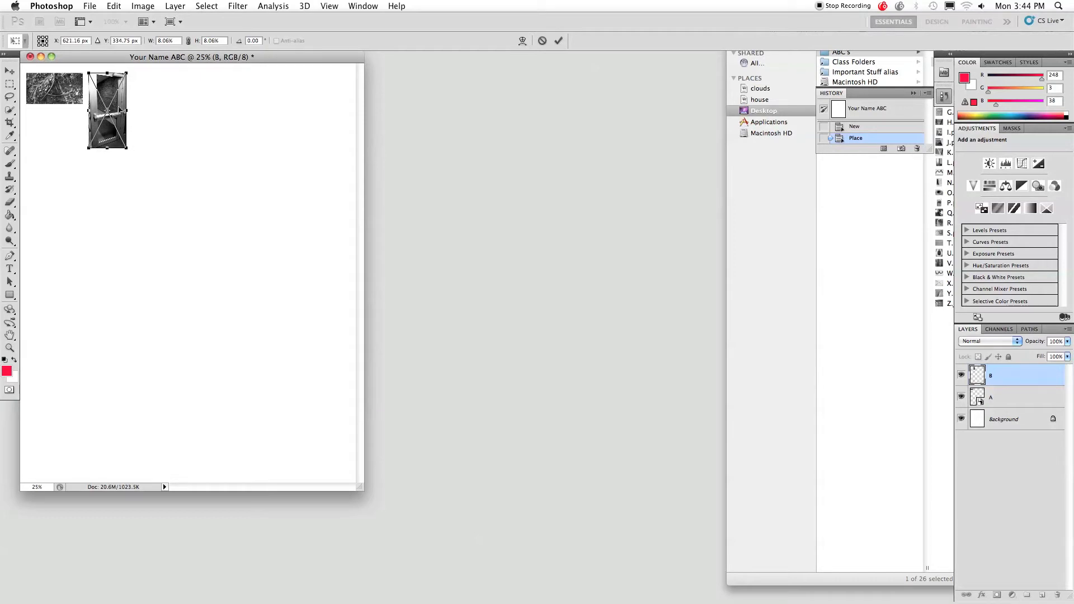
{"action": "left_click_drag", "start_coordinate": [127, 148], "coordinate": [123, 127]}
{"action": "key", "text": "z"}
{"action": "key", "text": "Return"}
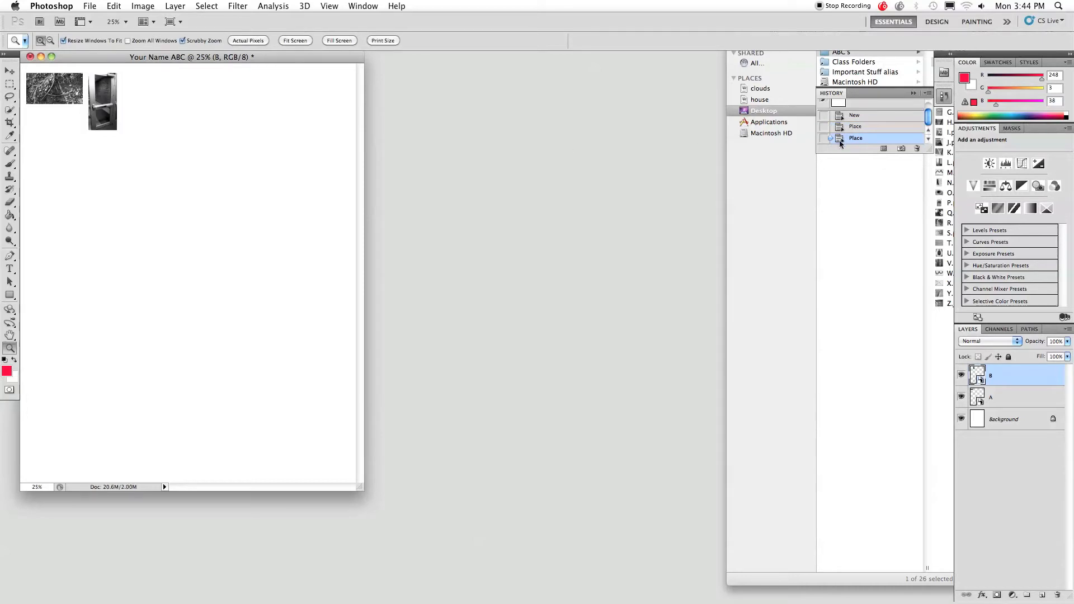
Step: Place C.psd from the ABC's folder just right of image B, scaled proportionally to about 13.3% to match B's height
{"action": "left_click", "coordinate": [903, 216]}
{"action": "left_click", "coordinate": [960, 74]}
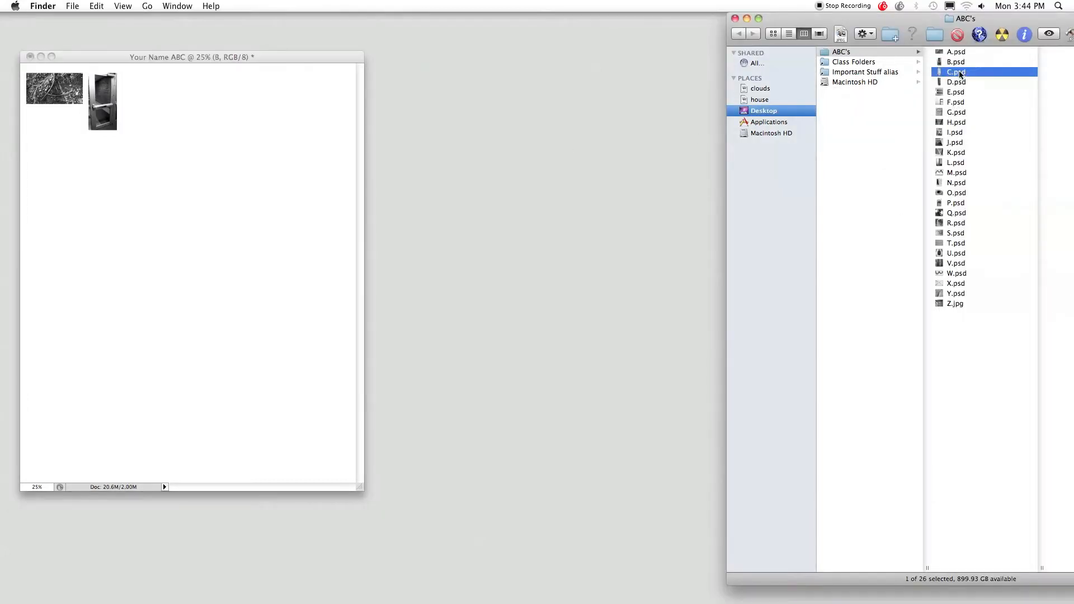
{"action": "left_click_drag", "start_coordinate": [960, 74], "coordinate": [257, 204]}
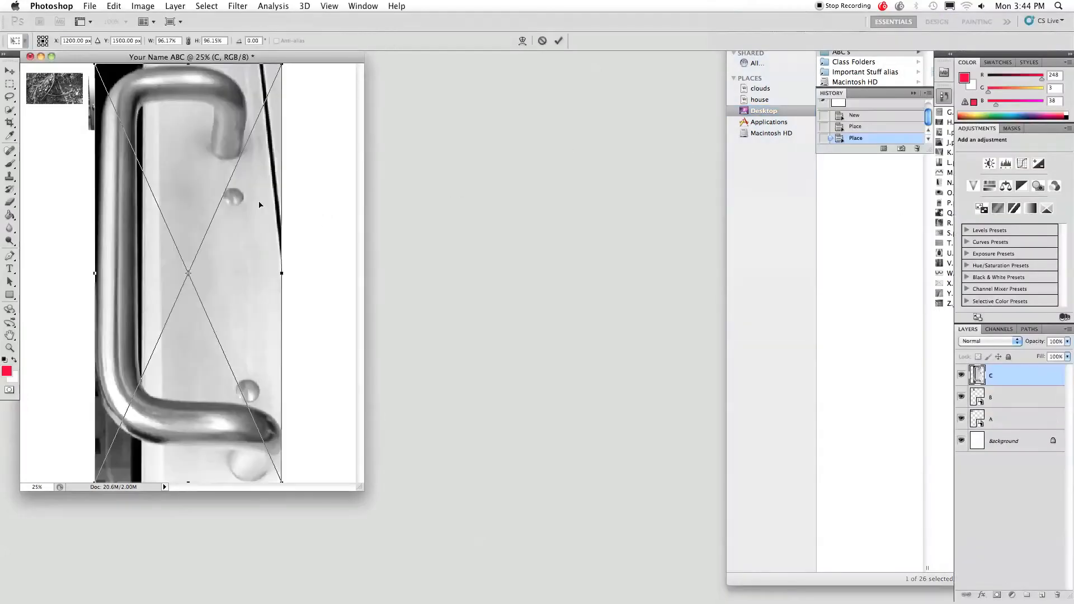
{"action": "left_click_drag", "start_coordinate": [94, 64], "coordinate": [229, 400]}
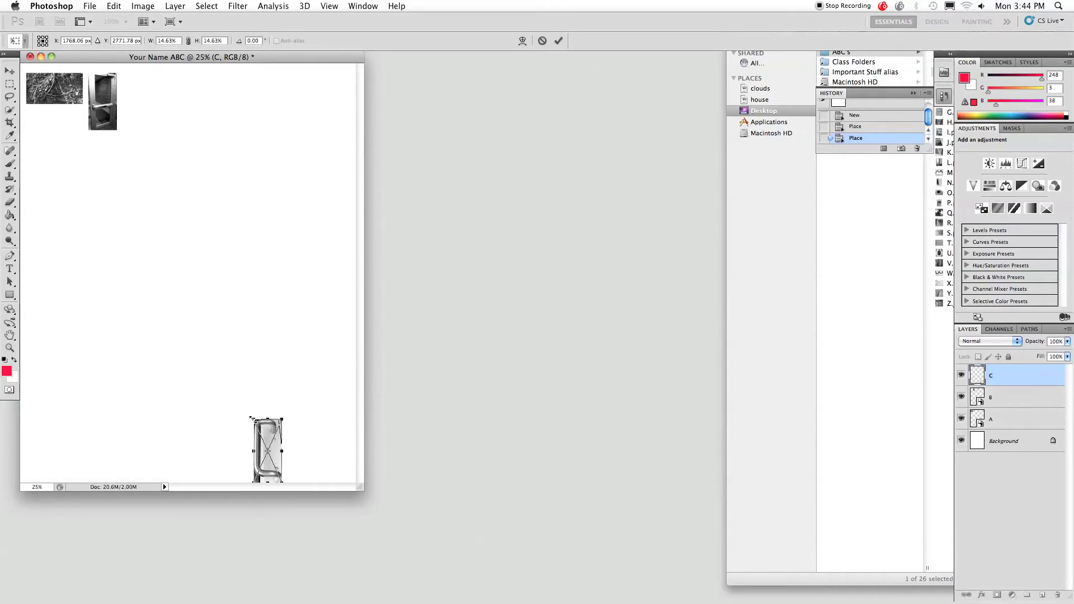
{"action": "left_click_drag", "start_coordinate": [253, 419], "coordinate": [138, 88]}
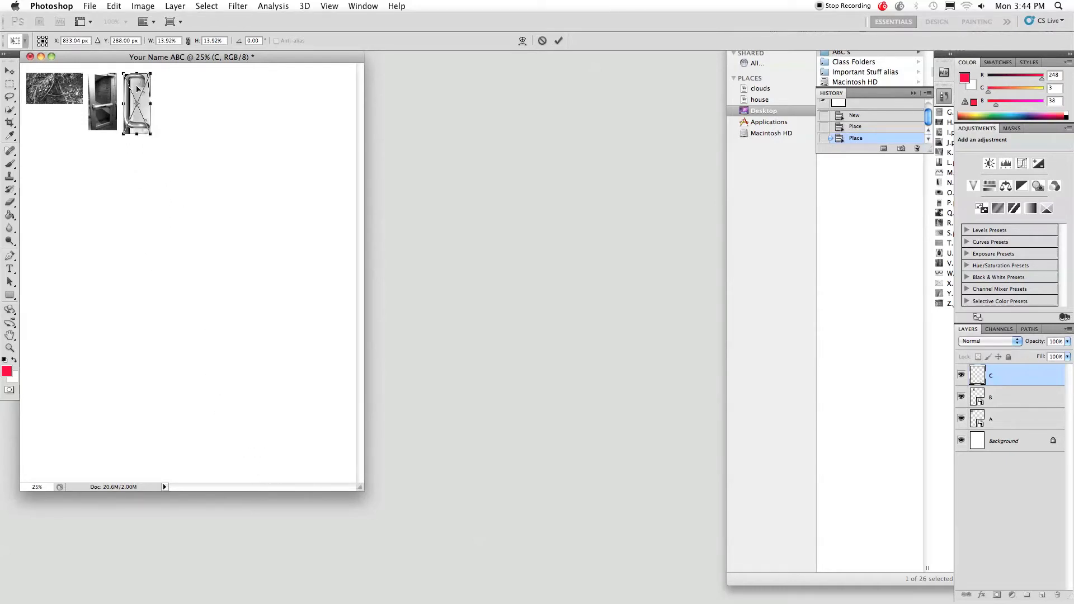
{"action": "left_click_drag", "start_coordinate": [150, 134], "coordinate": [150, 132]}
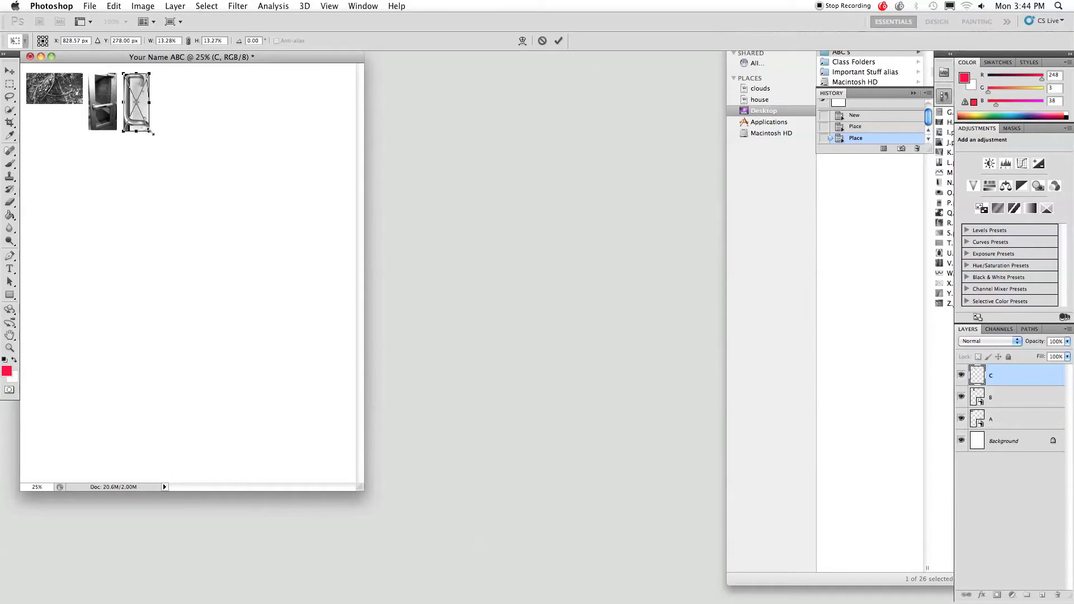
{"action": "key", "text": "Return"}
{"action": "key", "text": "z"}
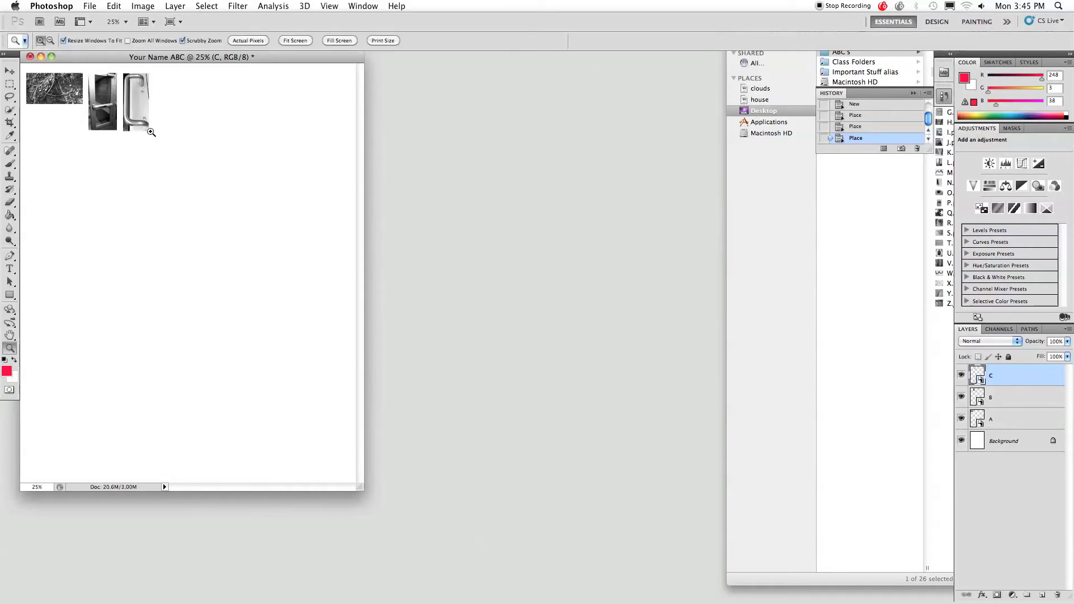
Step: Place D.psd from the ABC's folder just right of image C, scaled proportionally to about 8%
{"action": "left_click", "coordinate": [884, 204]}
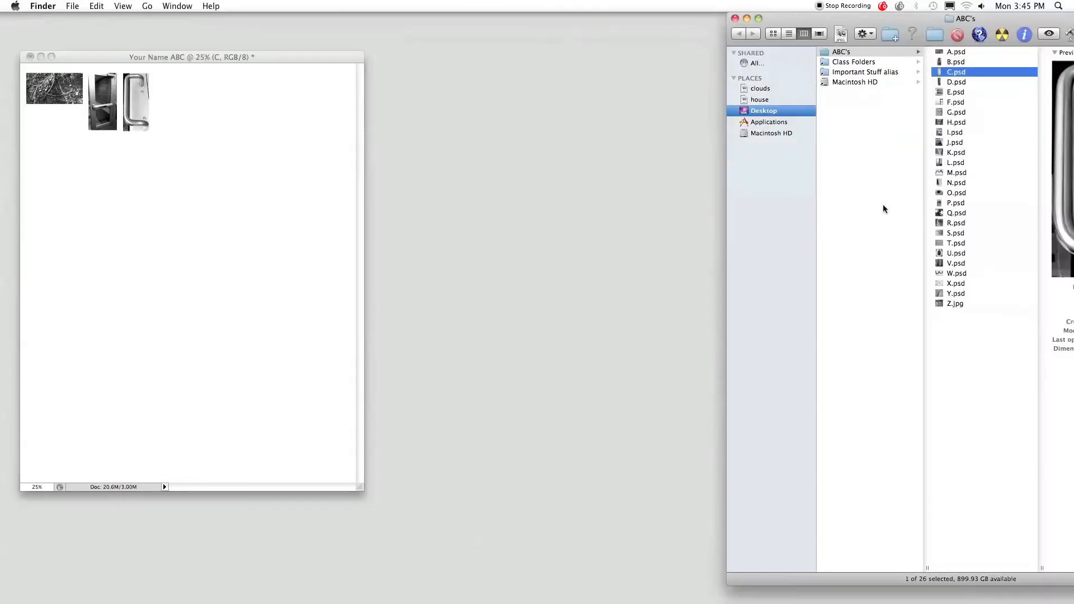
{"action": "left_click", "coordinate": [956, 83]}
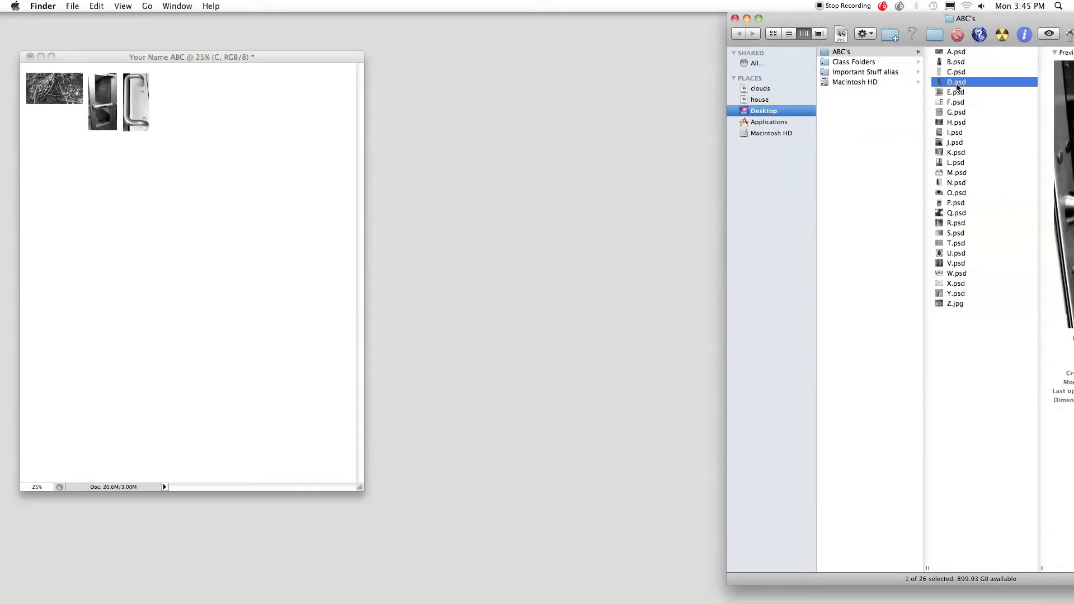
{"action": "left_click_drag", "start_coordinate": [960, 84], "coordinate": [288, 264]}
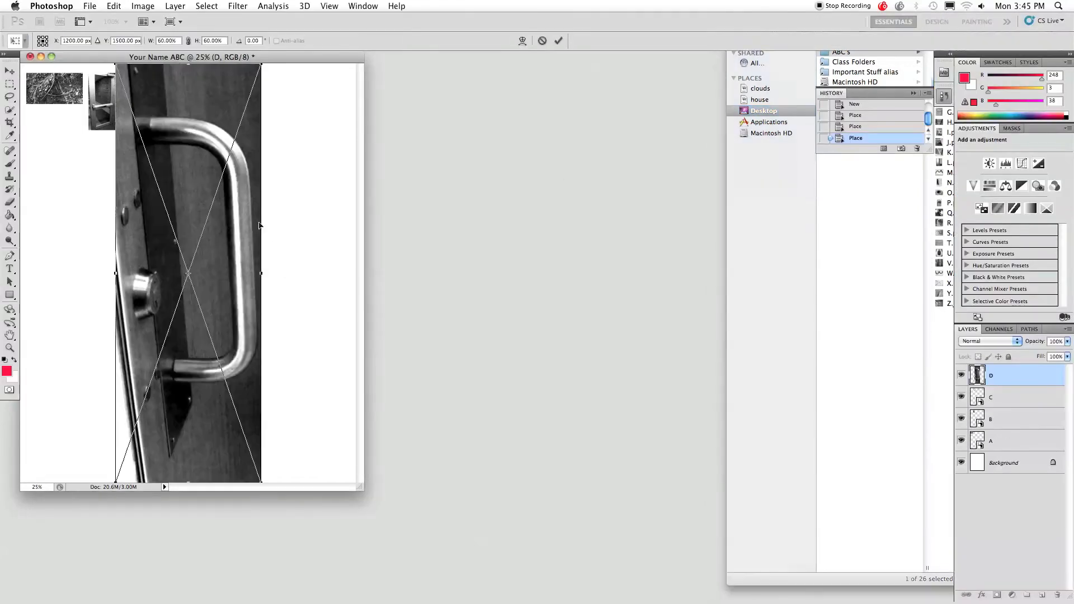
{"action": "left_click_drag", "start_coordinate": [113, 64], "coordinate": [166, 90]}
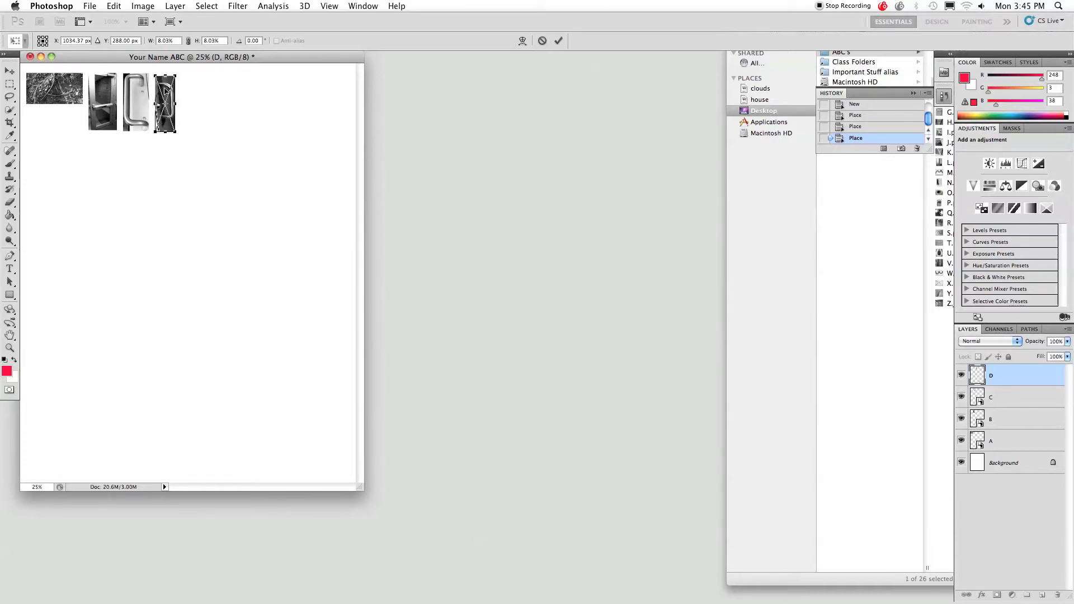
{"action": "key", "text": "Return"}
{"action": "key", "text": "z"}
Step: Brighten image A with a Curves adjustment layer clipped to layer A, using a curve point at about input 95, output 144
{"action": "left_click", "coordinate": [165, 89]}
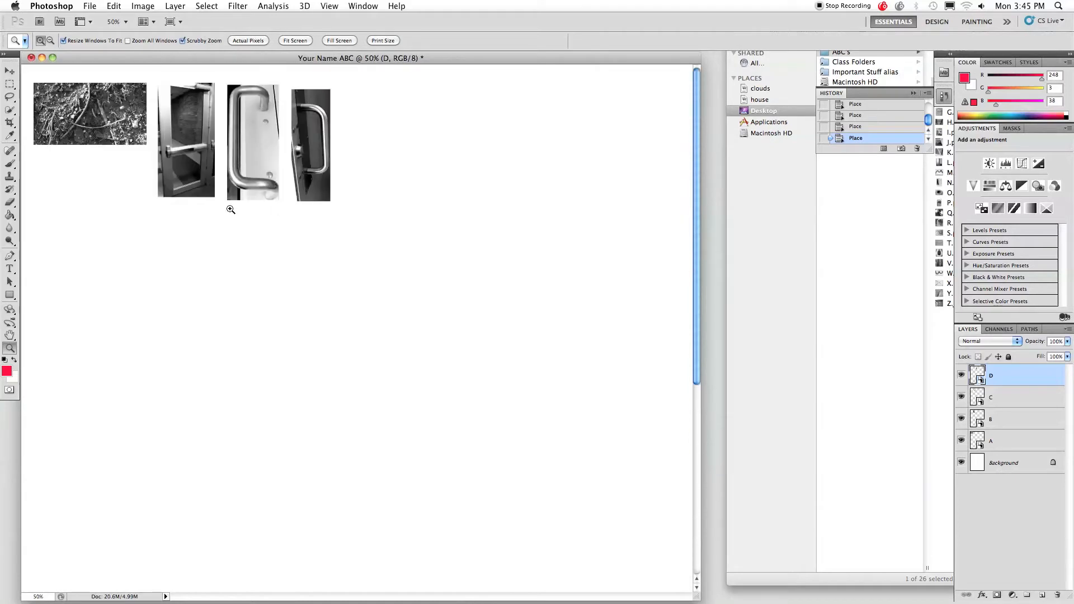
{"action": "left_click", "coordinate": [220, 214]}
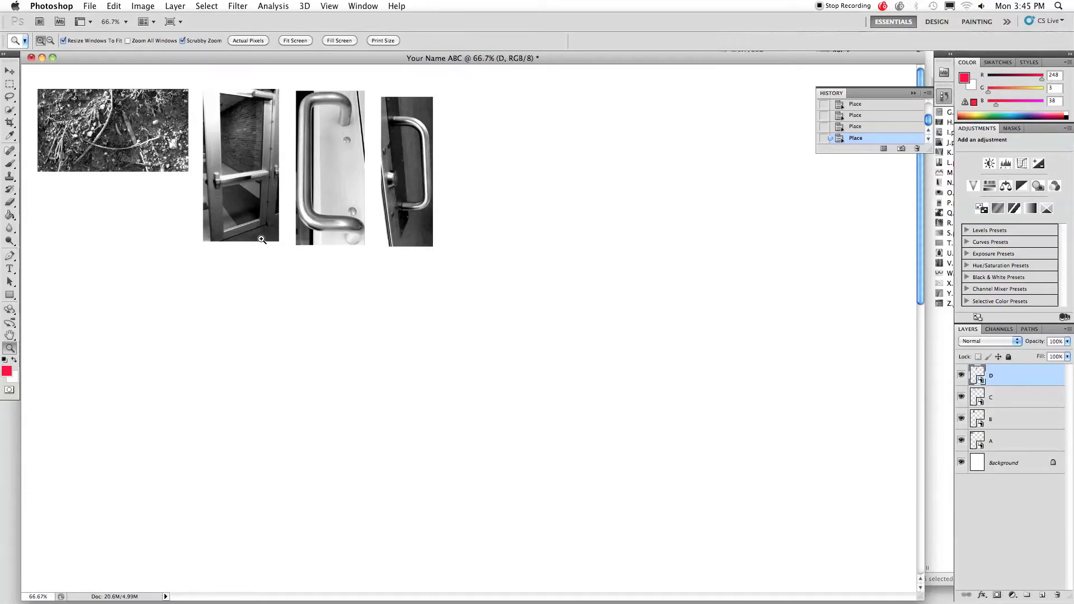
{"action": "left_click", "coordinate": [96, 130]}
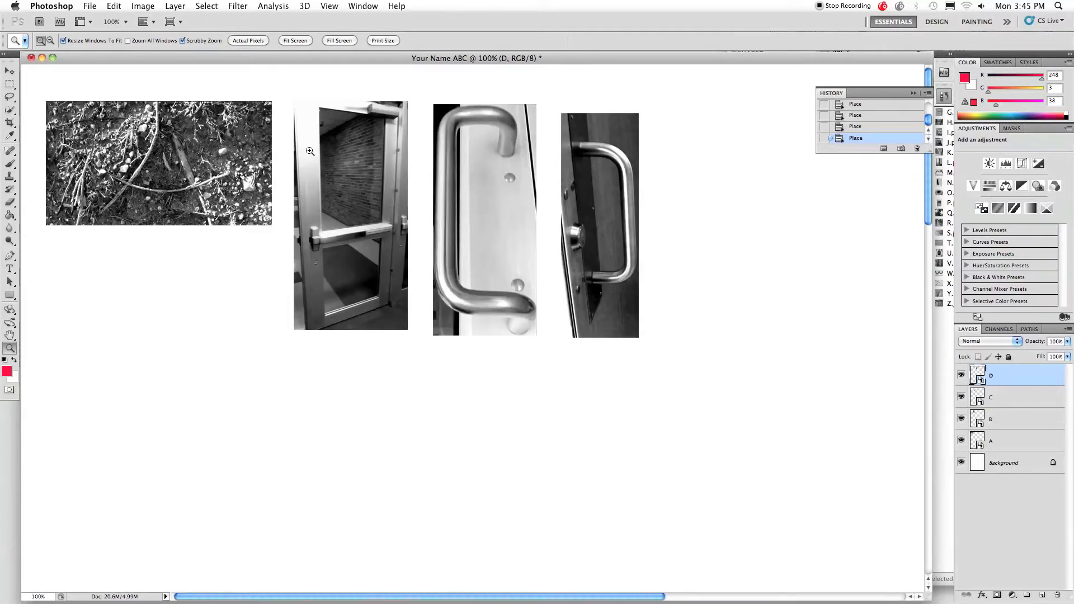
{"action": "left_click", "coordinate": [1022, 164]}
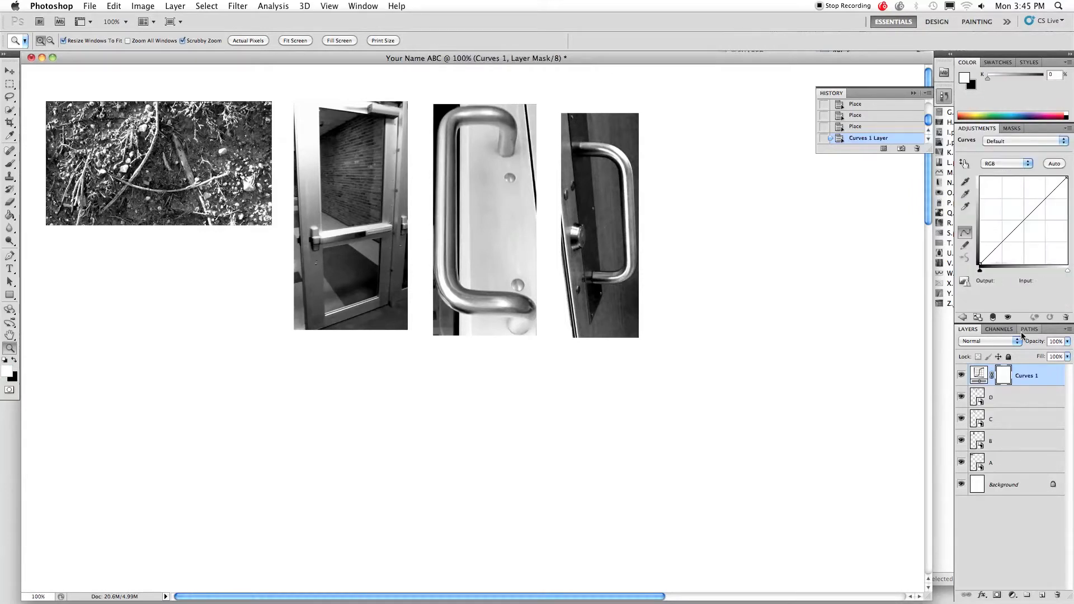
{"action": "left_click_drag", "start_coordinate": [1030, 375], "coordinate": [1019, 448]}
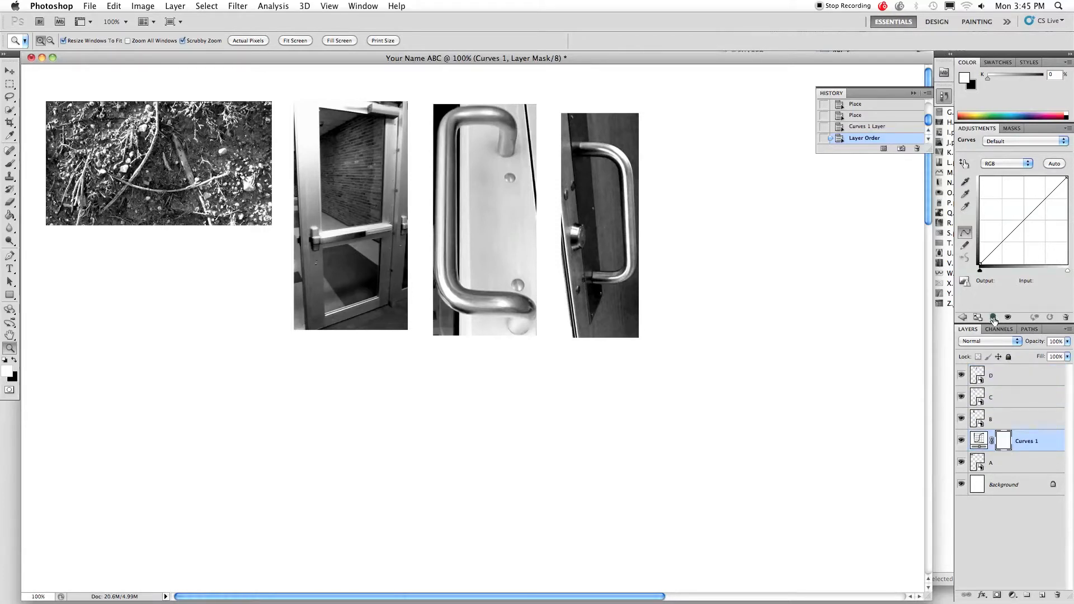
{"action": "left_click", "coordinate": [993, 317]}
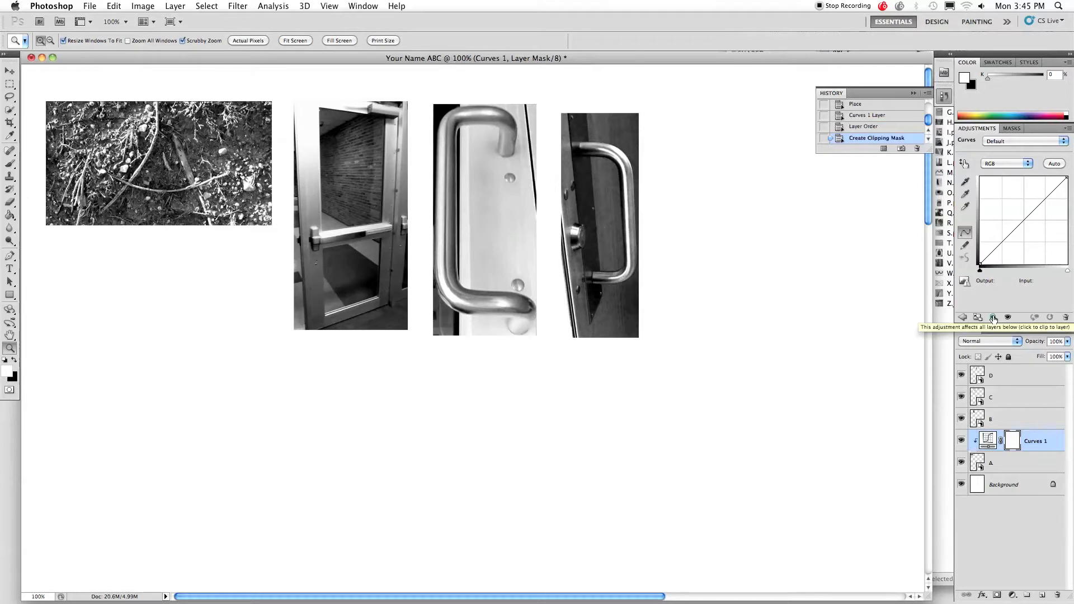
{"action": "left_click_drag", "start_coordinate": [1012, 227], "coordinate": [1012, 215]}
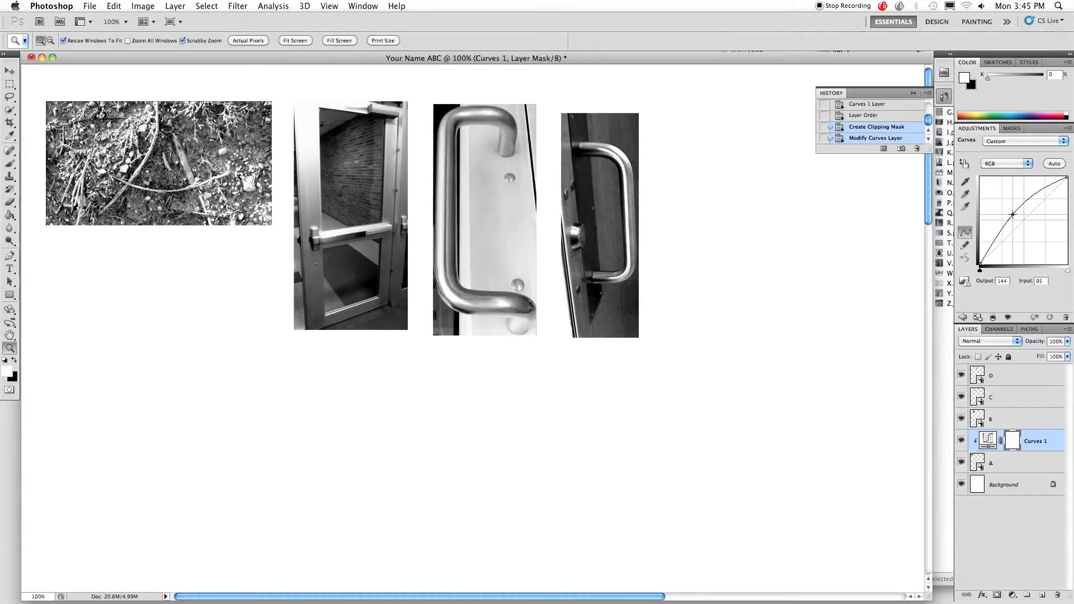
{"action": "left_click_drag", "start_coordinate": [1012, 214], "coordinate": [1012, 215]}
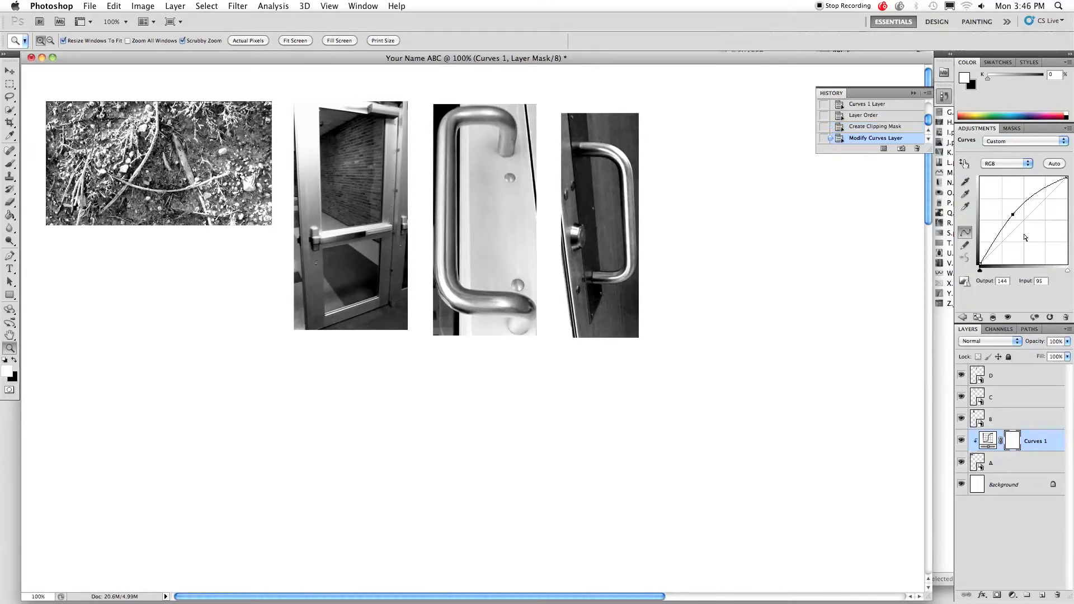
Step: Brighten image B with a Curves adjustment layer clipped to layer B, using a curve point at about input 94, output 151
{"action": "left_click", "coordinate": [1012, 128]}
{"action": "left_click", "coordinate": [989, 129]}
{"action": "left_click", "coordinate": [1000, 420]}
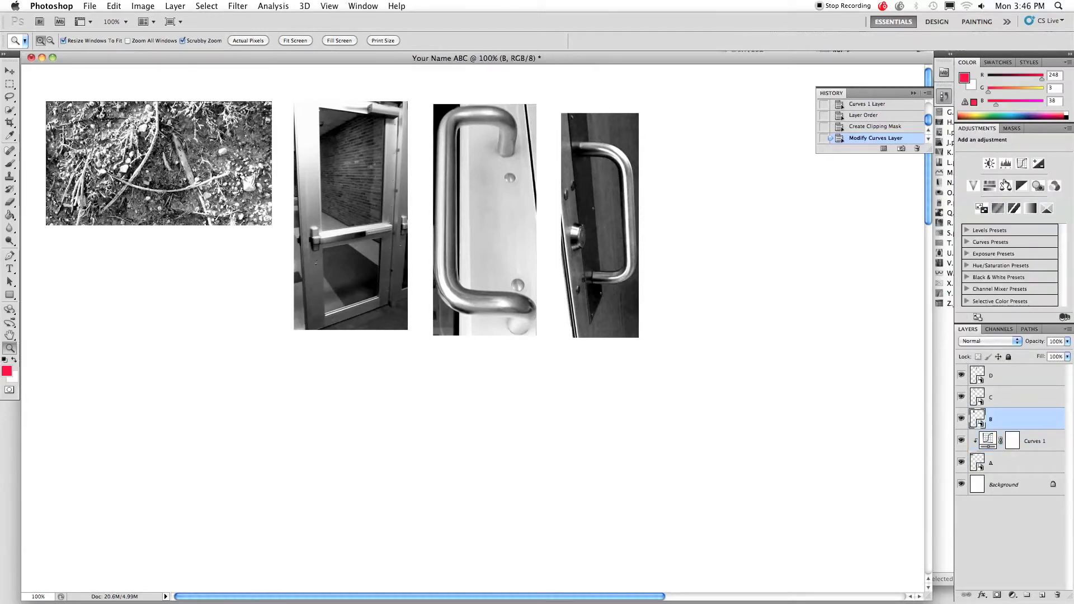
{"action": "left_click", "coordinate": [1022, 163]}
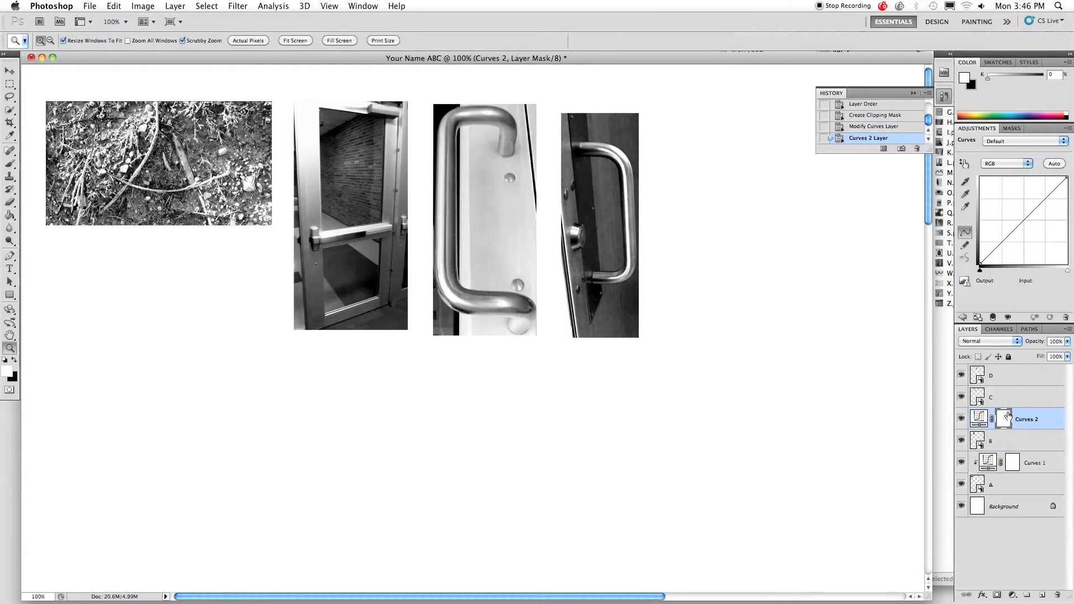
{"action": "left_click", "coordinate": [994, 316]}
{"action": "left_click_drag", "start_coordinate": [1023, 219], "coordinate": [1012, 213]}
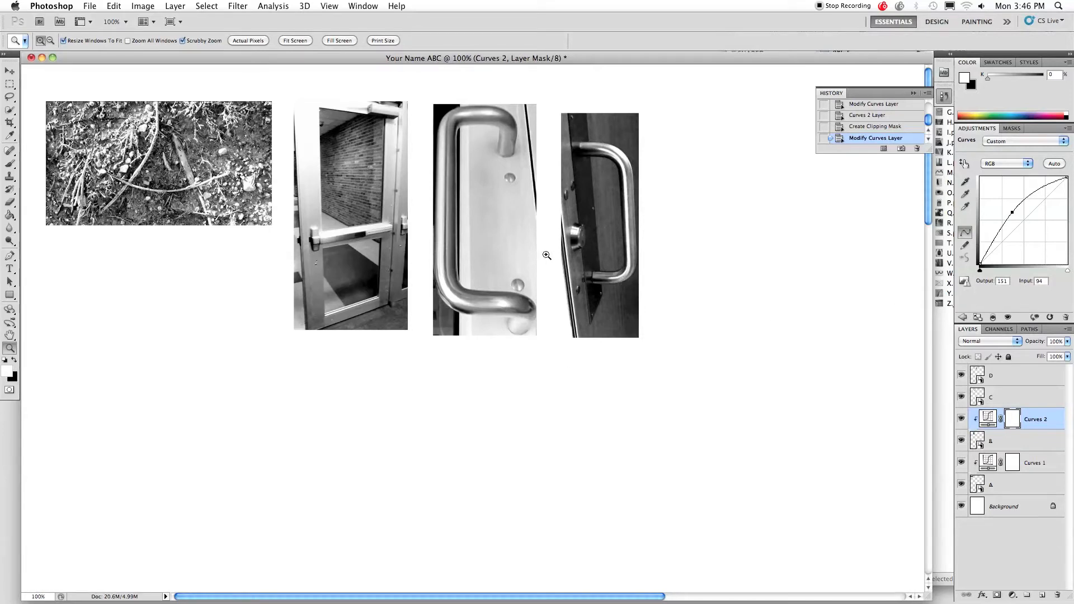
Step: Open the smart object contents of layer D for editing, accepting the notice about saving changes
{"action": "left_click", "coordinate": [10, 71]}
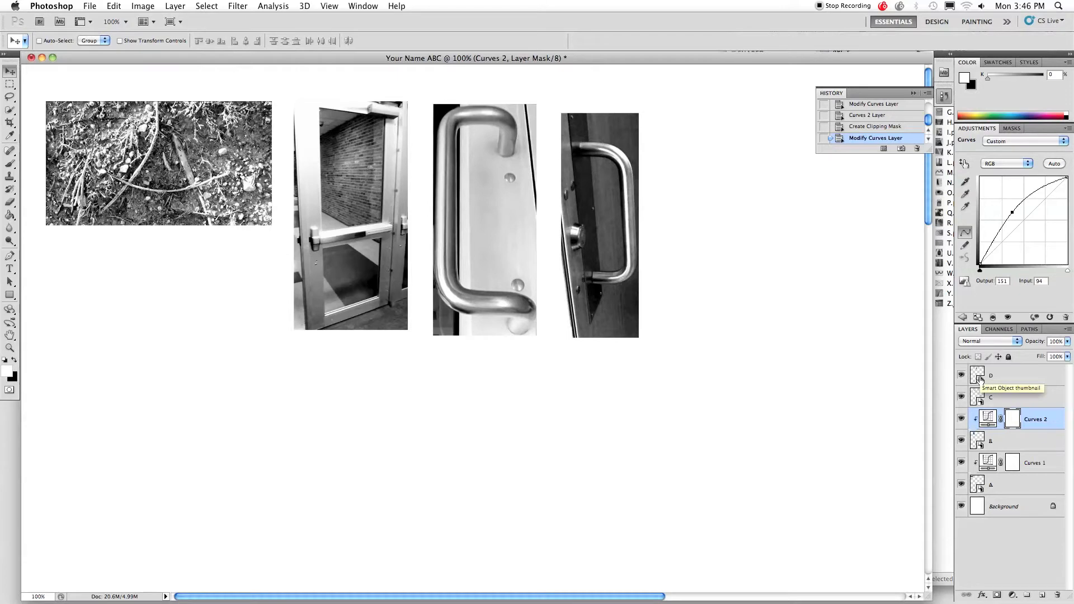
{"action": "double_click", "coordinate": [977, 378]}
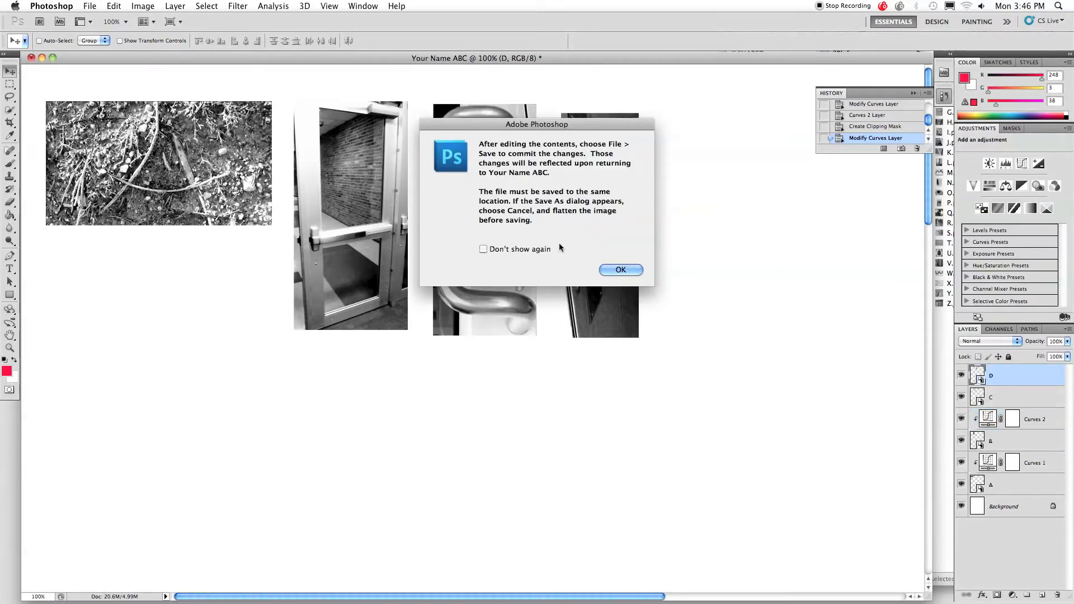
{"action": "left_click", "coordinate": [621, 269]}
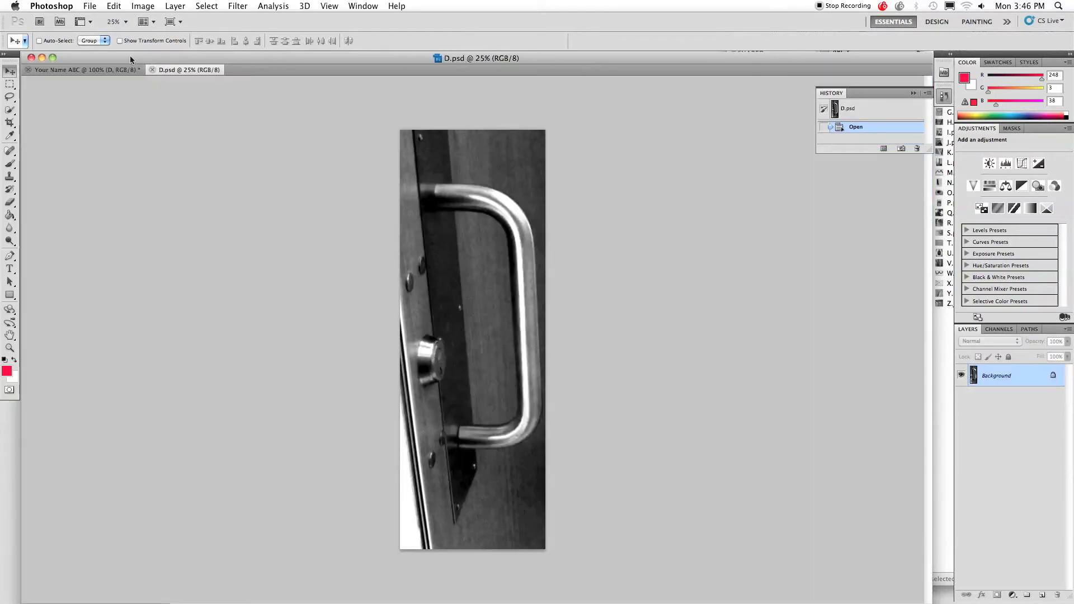
Step: Select D.psd's entire canvas, apply a 20 px red centered stroke at 100% opacity, and save and close the file
{"action": "left_click", "coordinate": [207, 7]}
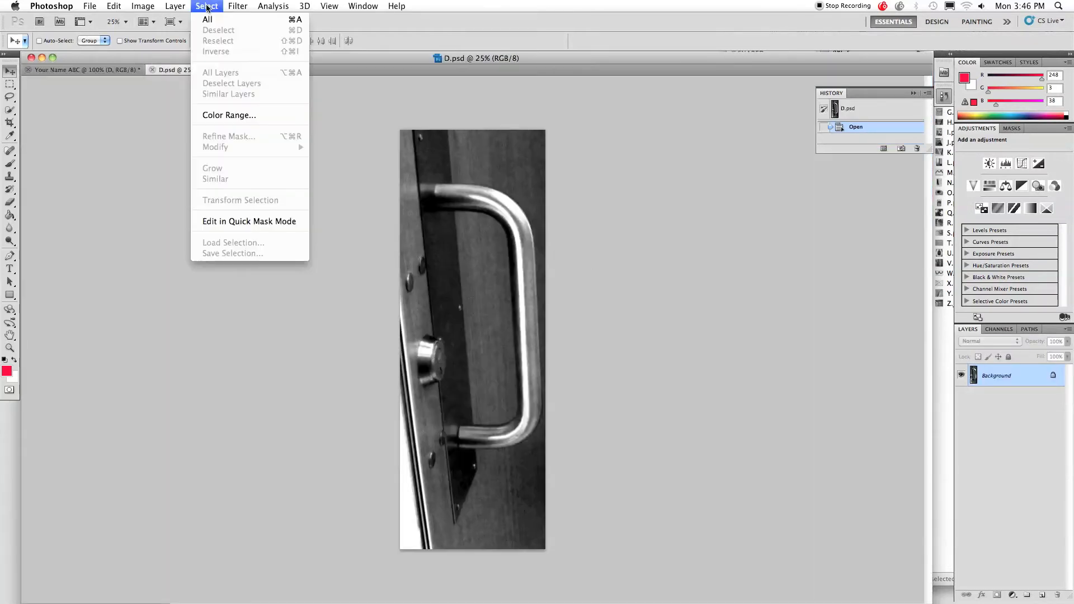
{"action": "left_click", "coordinate": [206, 20]}
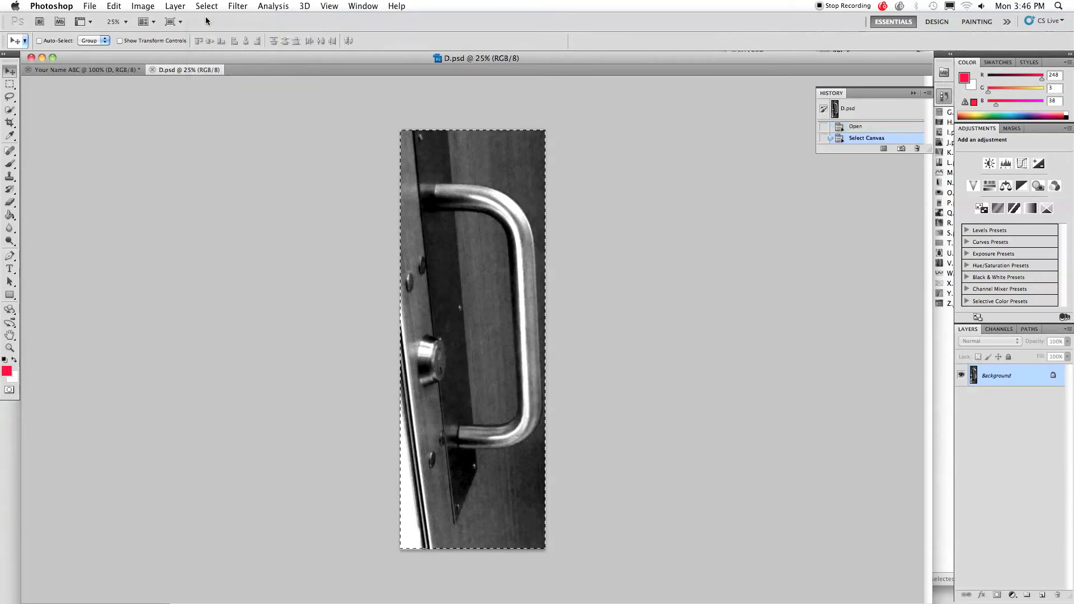
{"action": "left_click", "coordinate": [114, 6]}
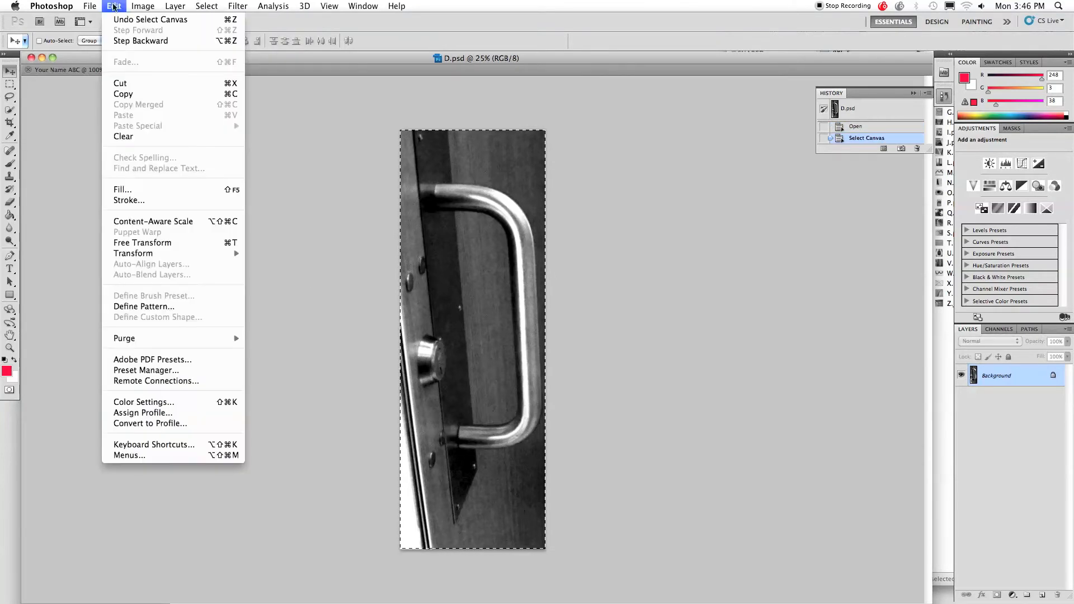
{"action": "left_click", "coordinate": [128, 201]}
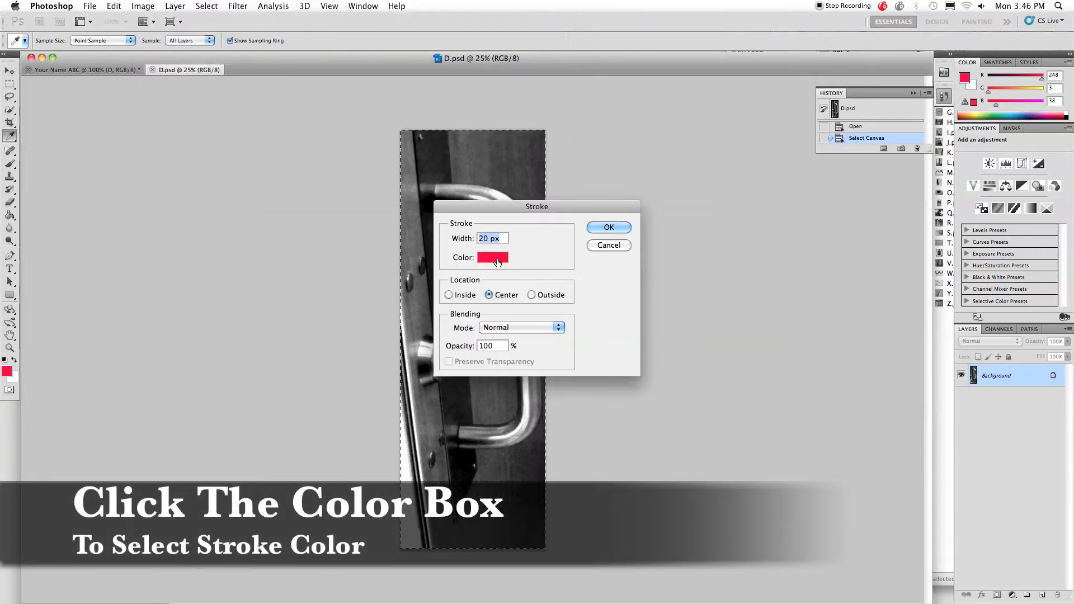
{"action": "left_click", "coordinate": [603, 227]}
{"action": "key", "text": "v"}
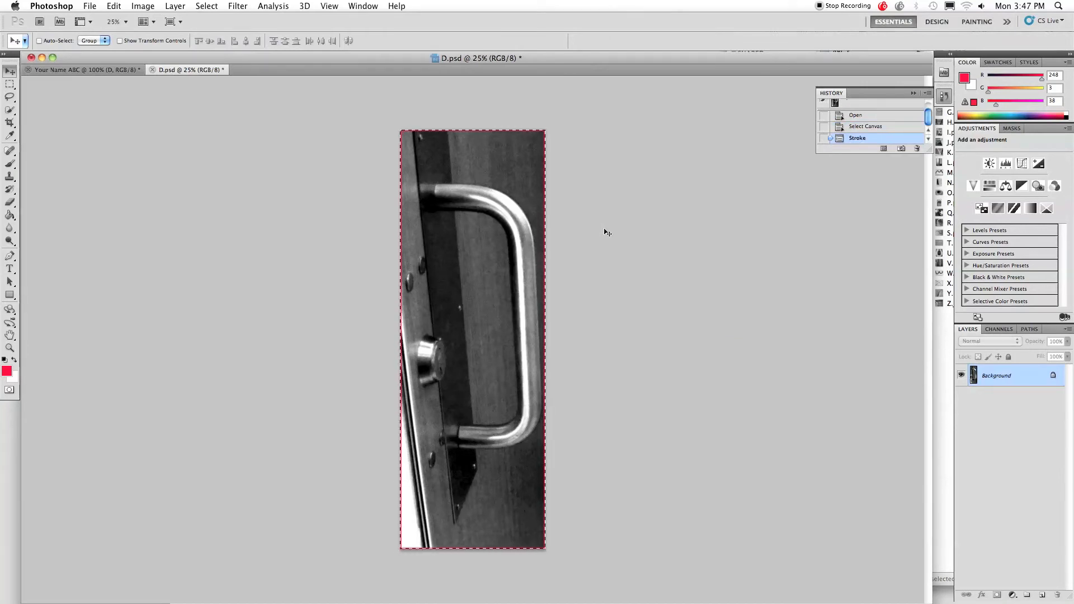
{"action": "key", "text": "super+s"}
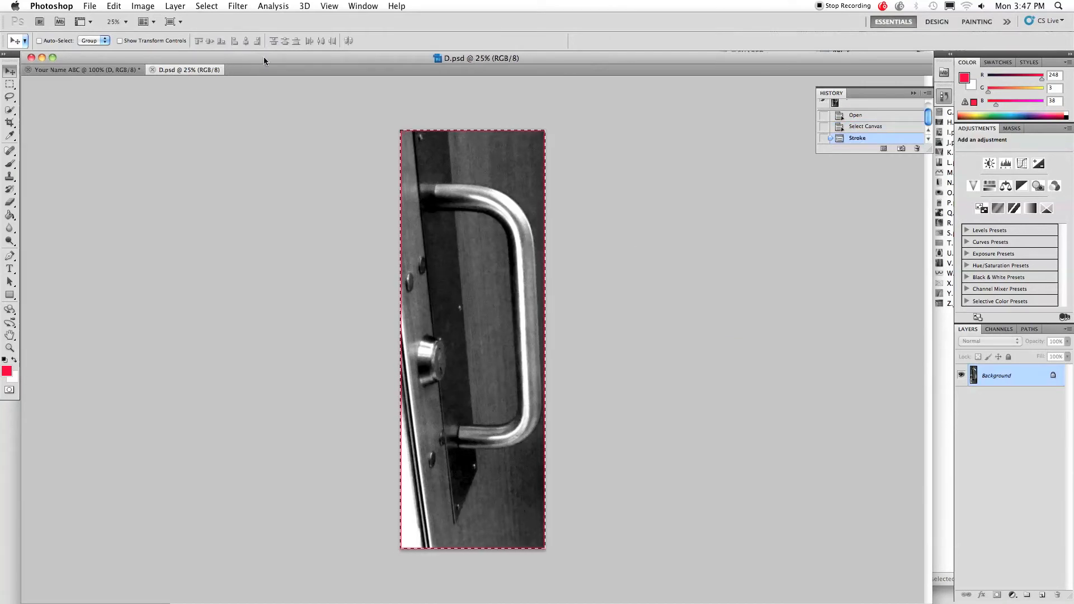
{"action": "left_click", "coordinate": [152, 70]}
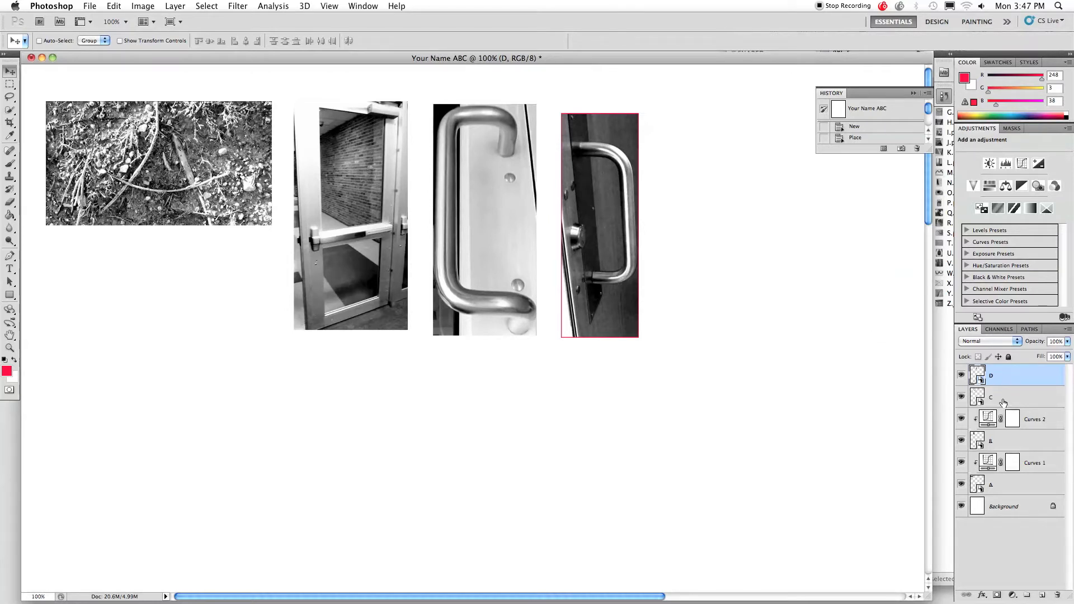
Step: Open layer C's smart object, stroke its entire canvas with the same red border settings, and save and close C.psd
{"action": "double_click", "coordinate": [980, 399]}
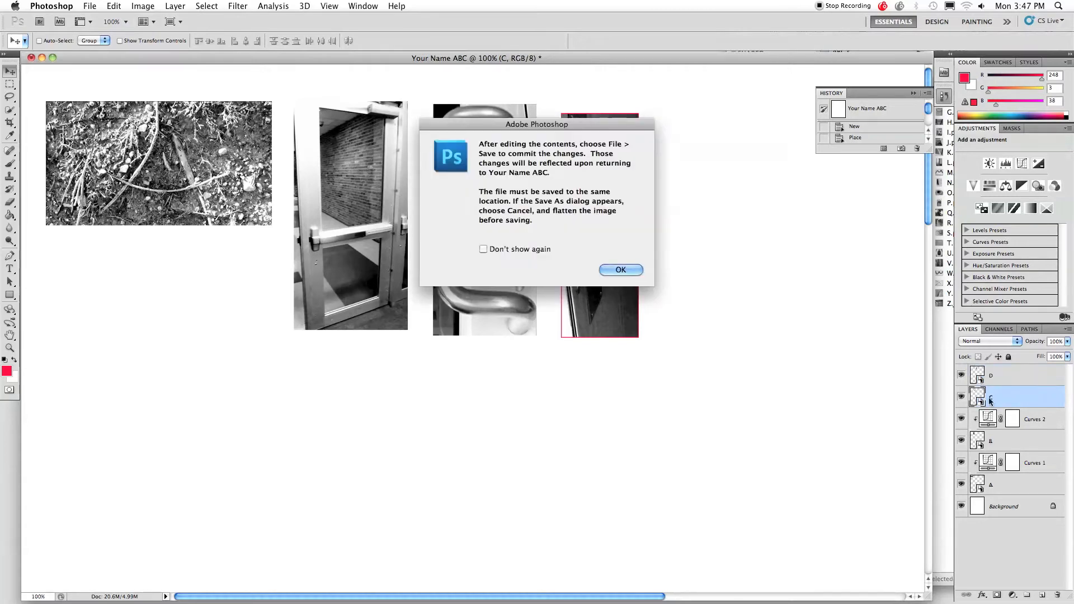
{"action": "left_click", "coordinate": [629, 273]}
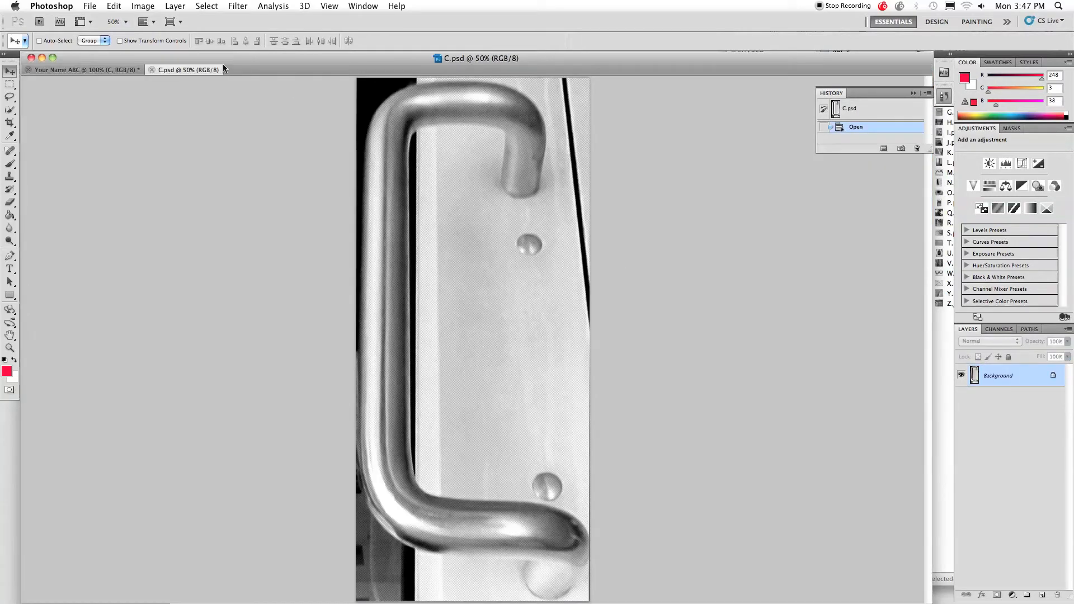
{"action": "key", "text": "super+a"}
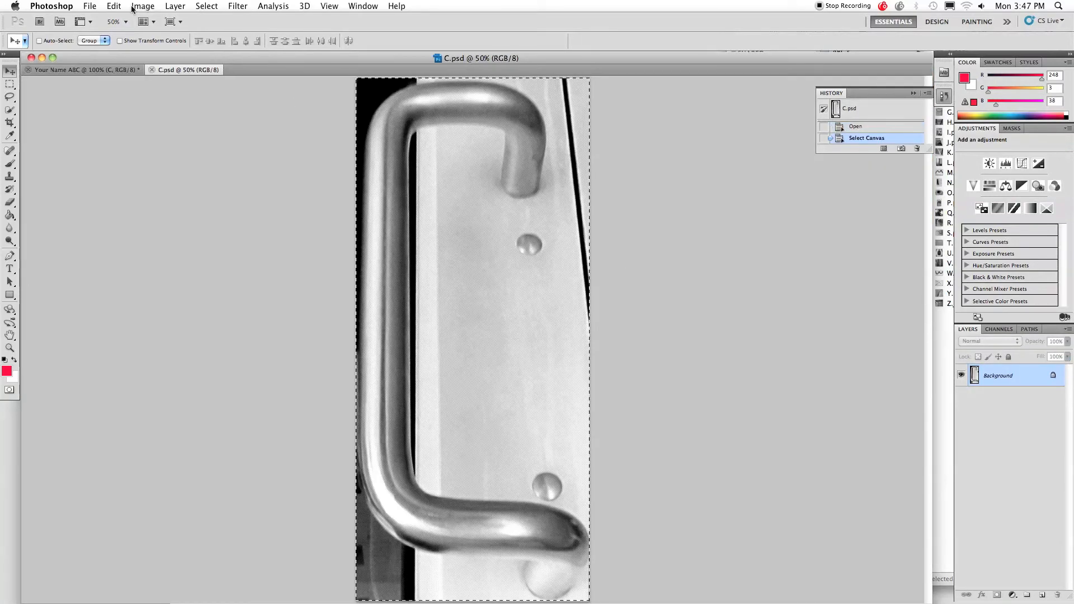
{"action": "left_click", "coordinate": [115, 8]}
{"action": "left_click", "coordinate": [129, 200]}
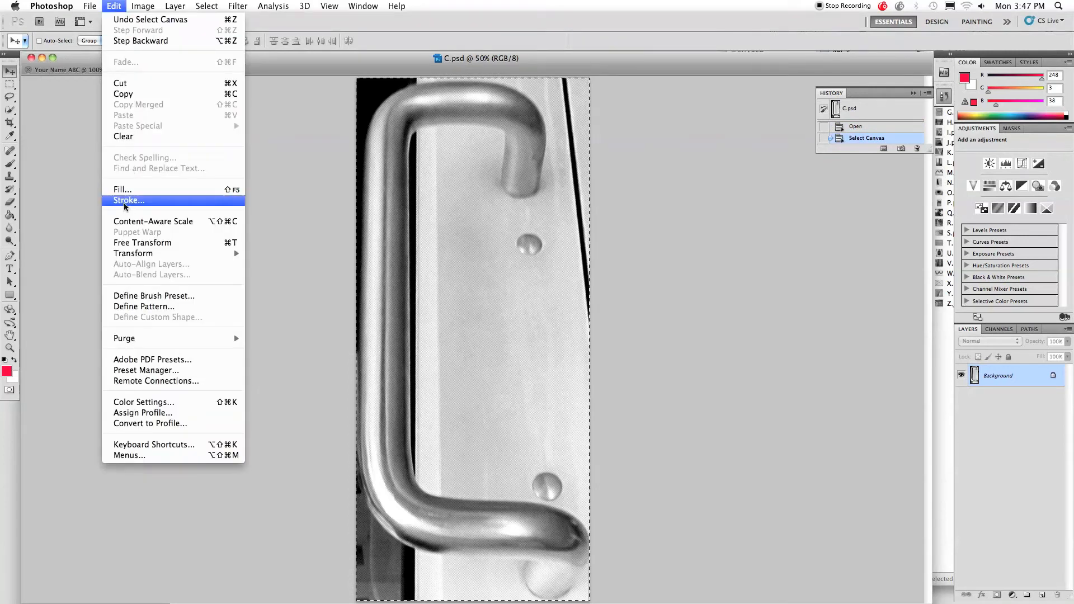
{"action": "key", "text": "Return"}
{"action": "key", "text": "v"}
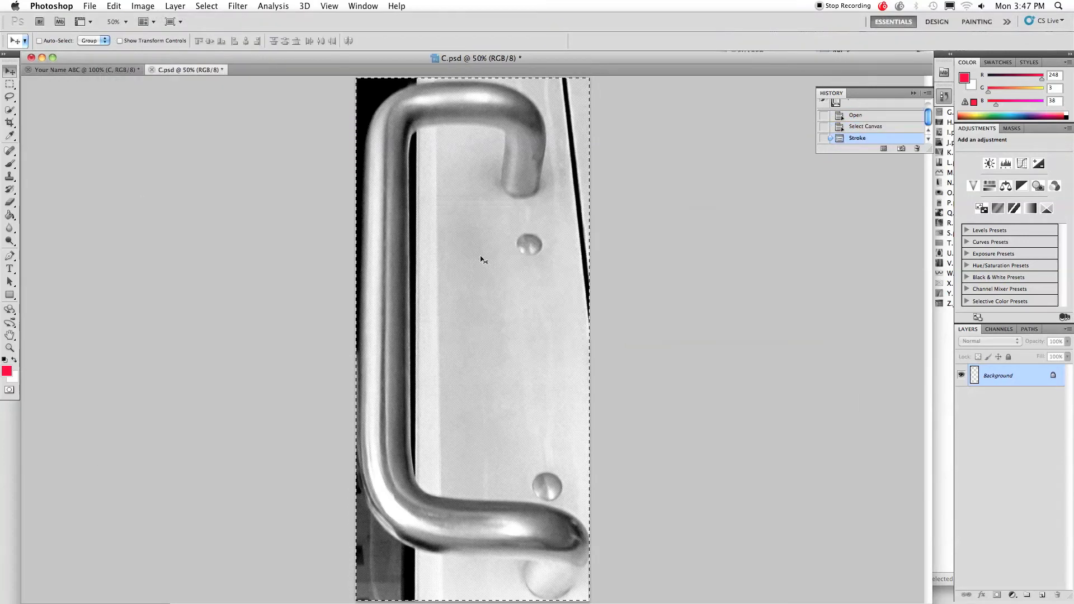
{"action": "key", "text": "super+s"}
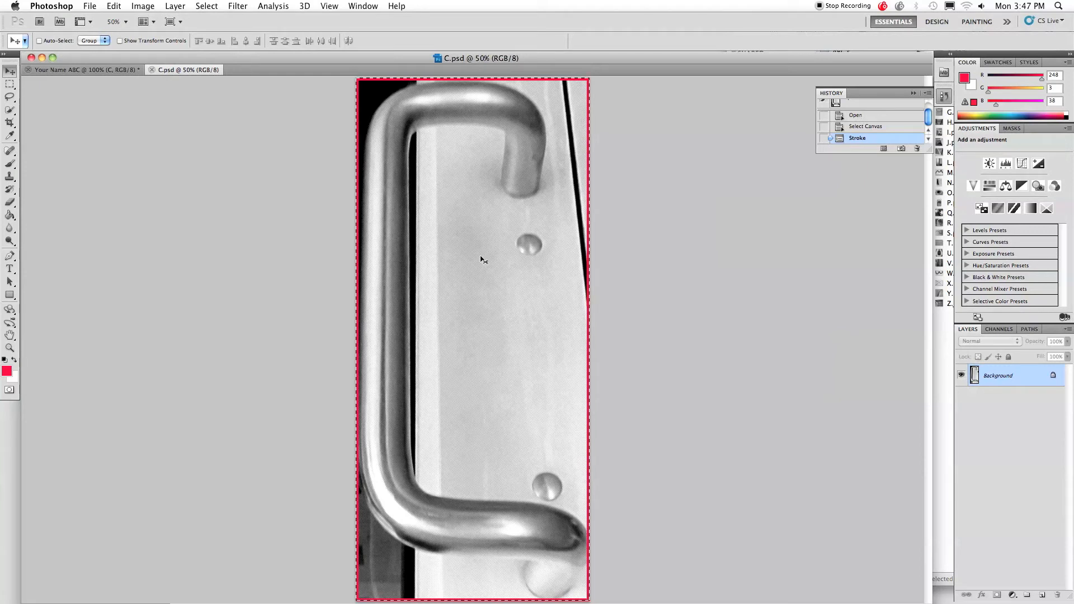
{"action": "key", "text": "super+w"}
Step: Open layer B's smart object, stroke its entire canvas with the same red border settings, and save and close B.psd
{"action": "double_click", "coordinate": [976, 443]}
{"action": "left_click", "coordinate": [622, 271]}
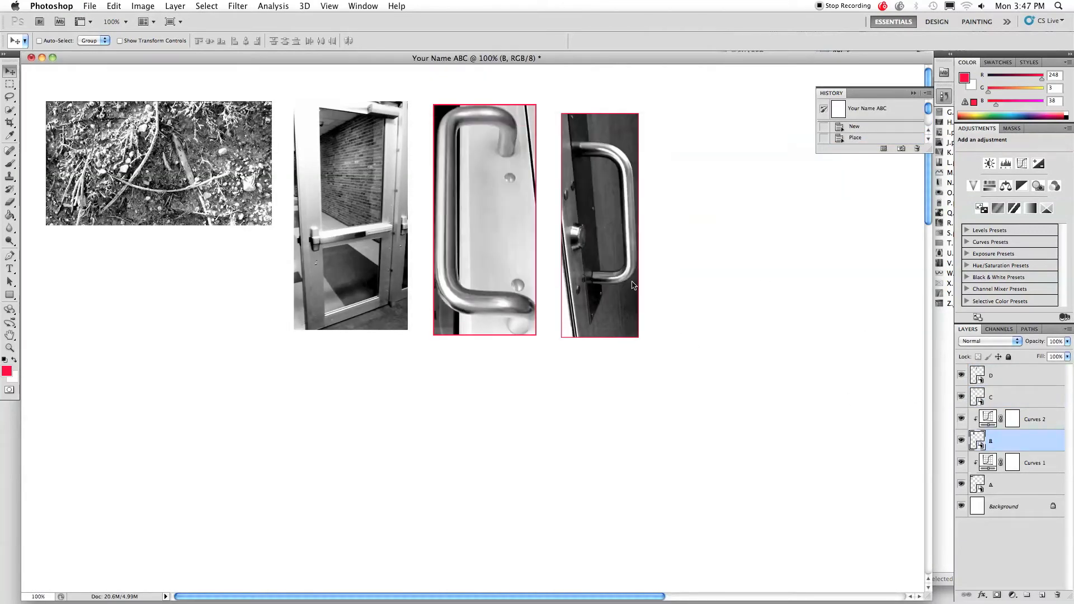
{"action": "left_click", "coordinate": [206, 6]}
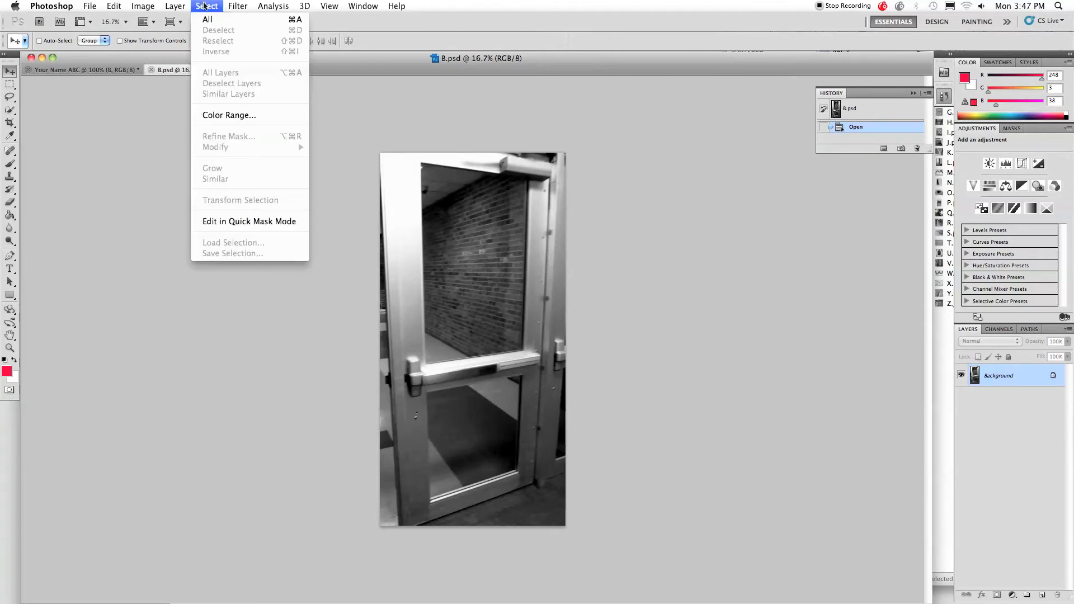
{"action": "key", "text": "super+a"}
{"action": "left_click", "coordinate": [114, 5]}
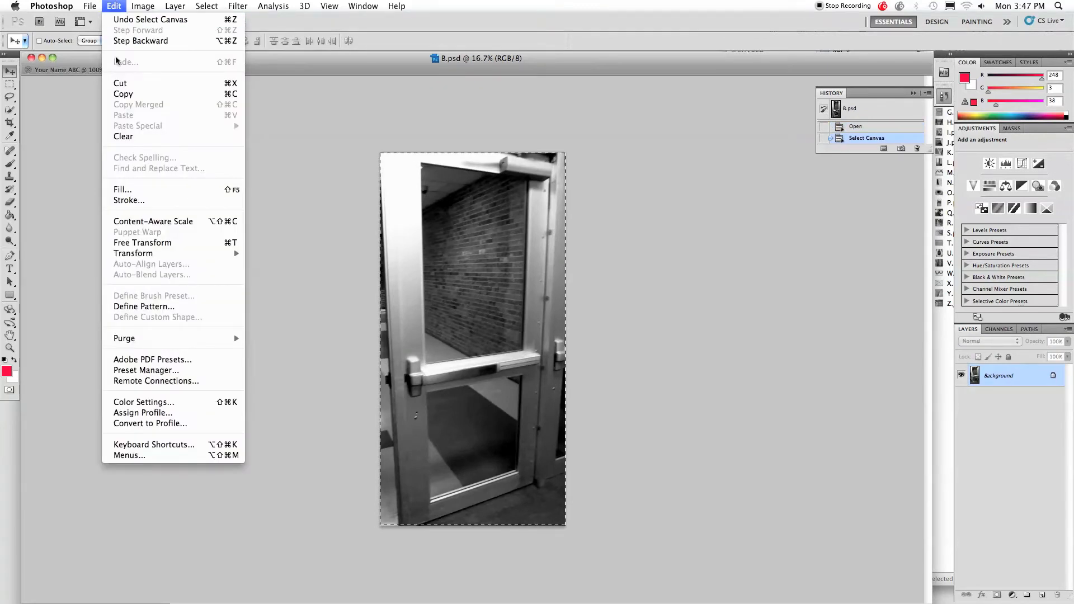
{"action": "left_click", "coordinate": [126, 200]}
{"action": "left_click", "coordinate": [607, 227]}
{"action": "key", "text": "v"}
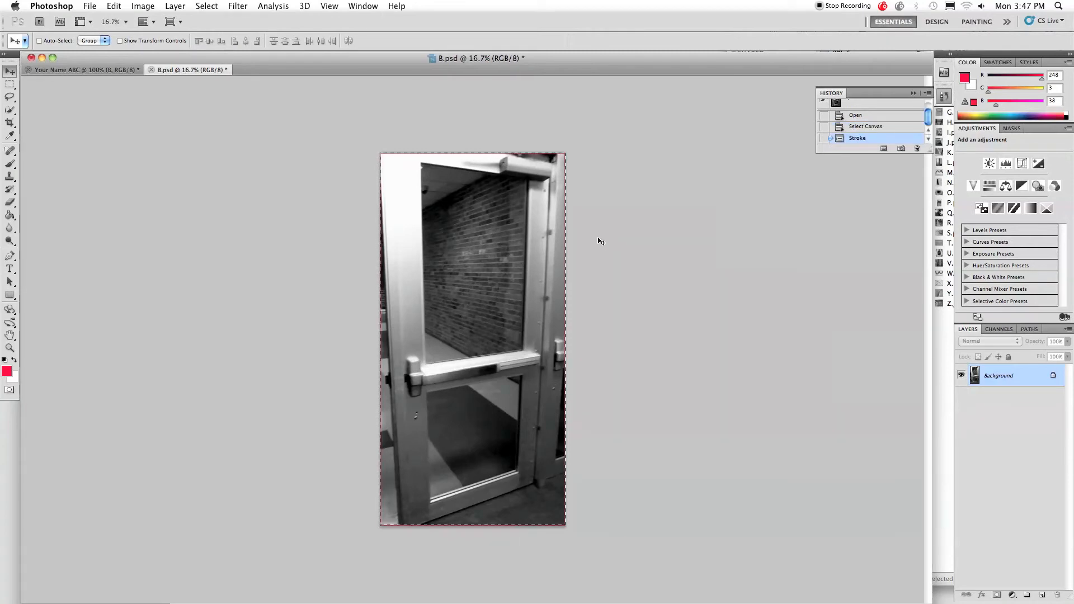
{"action": "key", "text": "super+s"}
{"action": "key", "text": "super+w"}
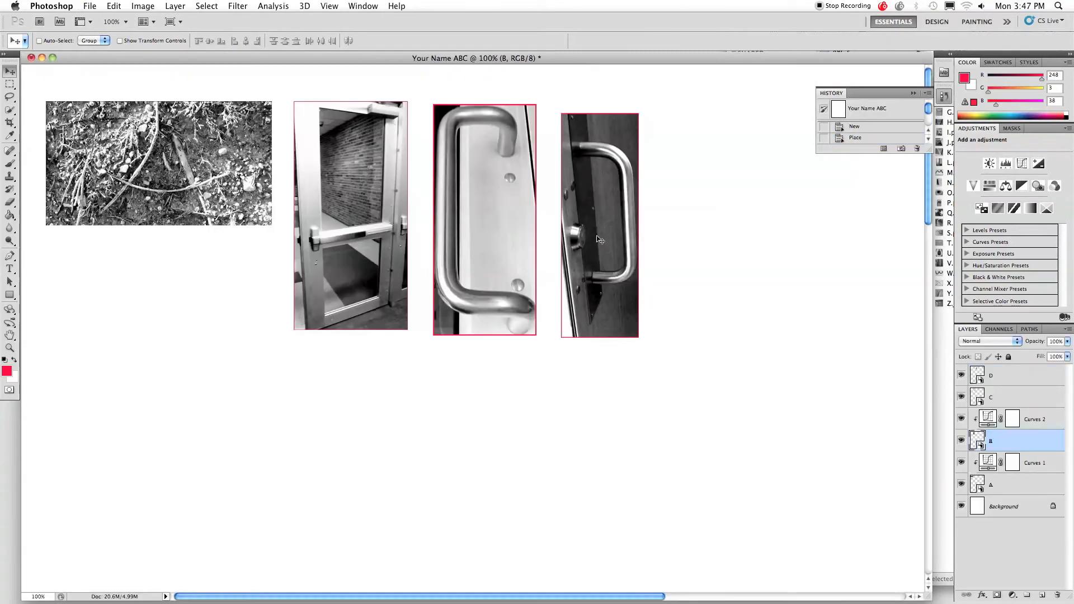
Step: Open layer A's smart object, stroke its entire canvas with the same red border settings, and save and close A.psd
{"action": "double_click", "coordinate": [979, 485]}
{"action": "left_click", "coordinate": [620, 270]}
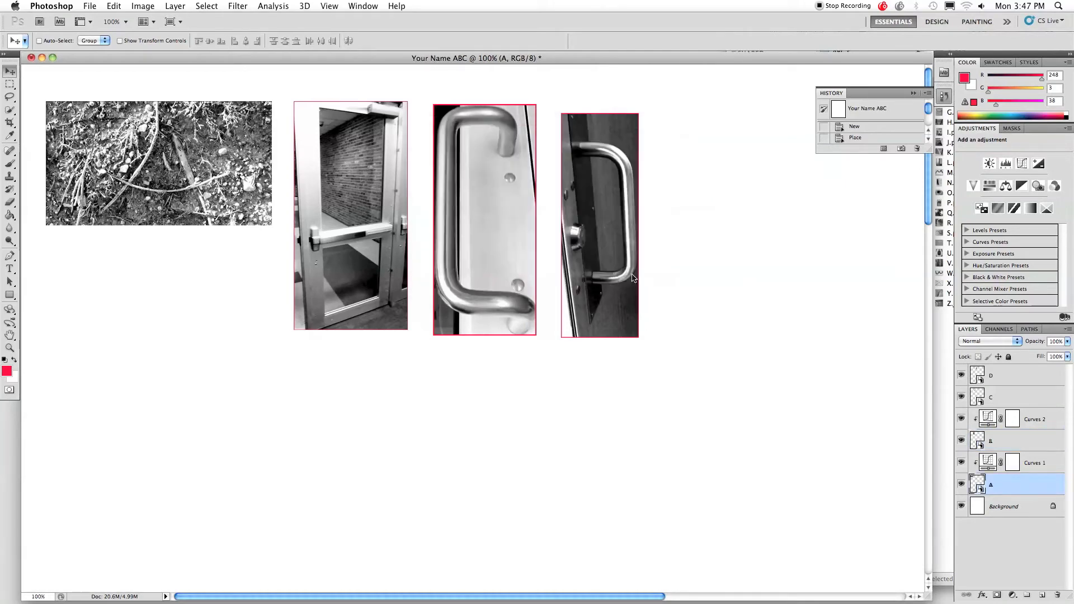
{"action": "key", "text": "super+a"}
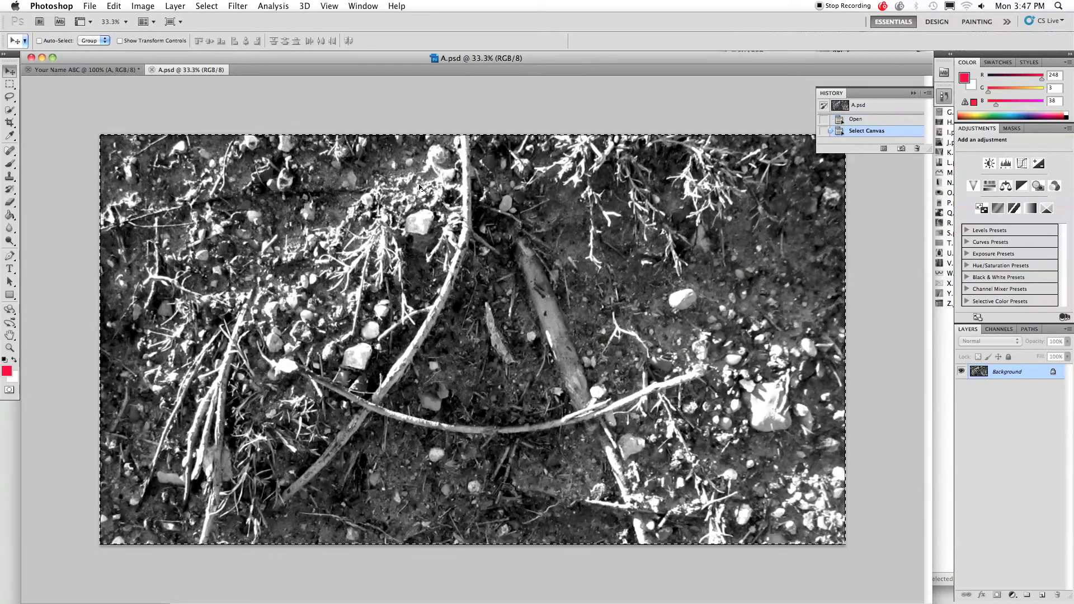
{"action": "left_click", "coordinate": [115, 7]}
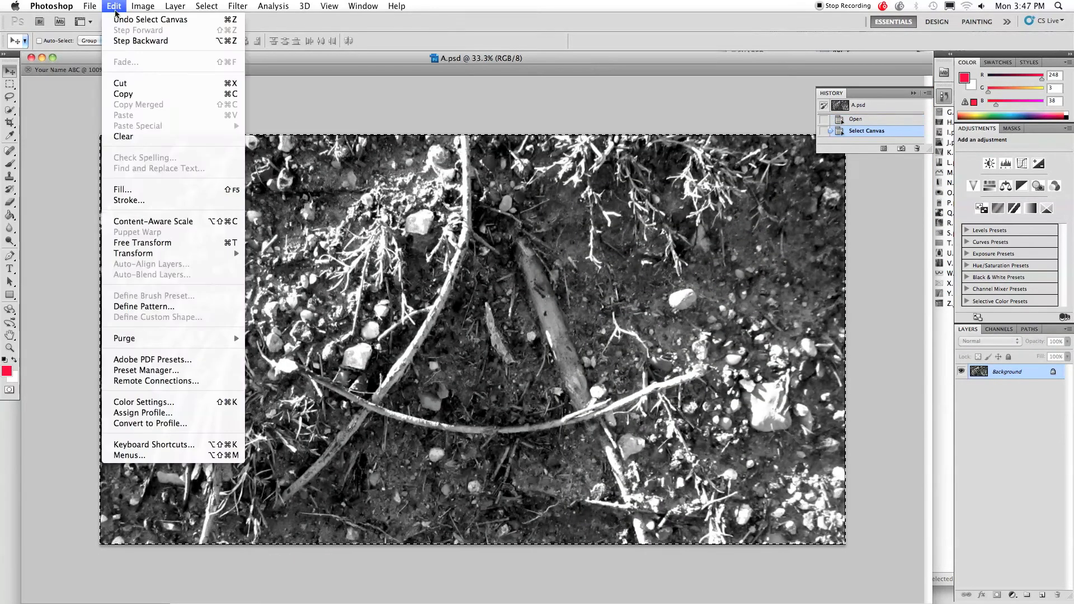
{"action": "left_click", "coordinate": [129, 200]}
{"action": "left_click", "coordinate": [607, 227]}
{"action": "key", "text": "v"}
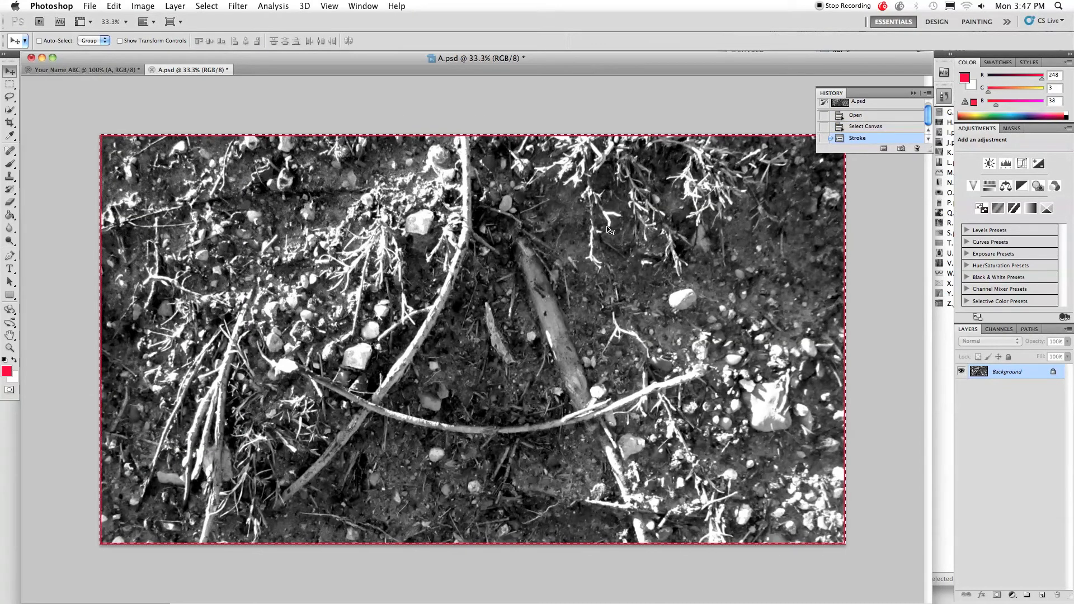
{"action": "key", "text": "super+s"}
{"action": "key", "text": "super+w"}
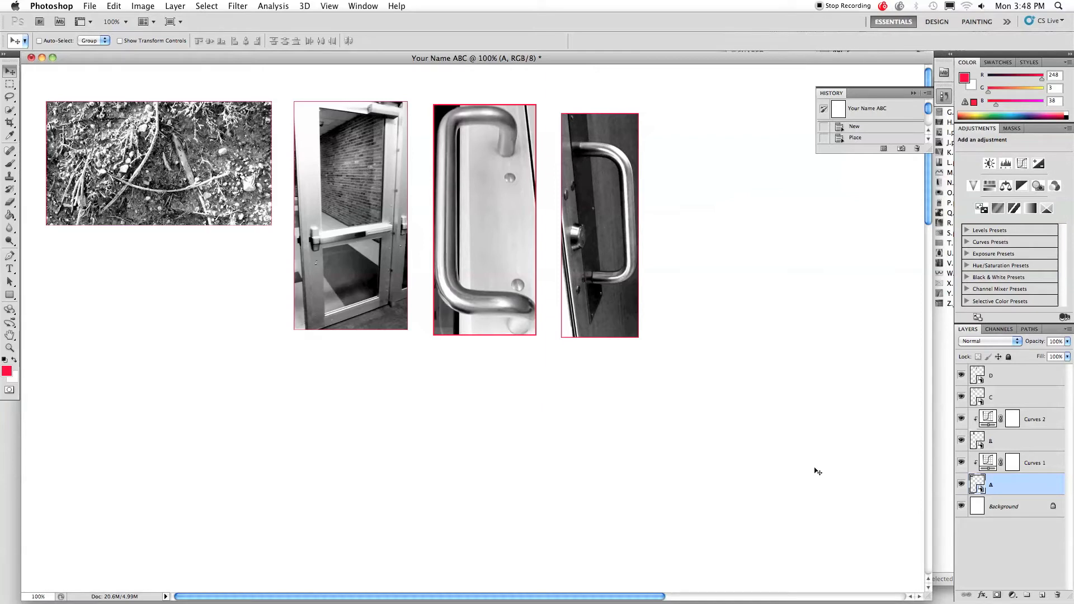
Step: Add a Drop Shadow to layer A with angle 133°, distance 18 px, spread 22% and size about 21 px
{"action": "left_click", "coordinate": [982, 596]}
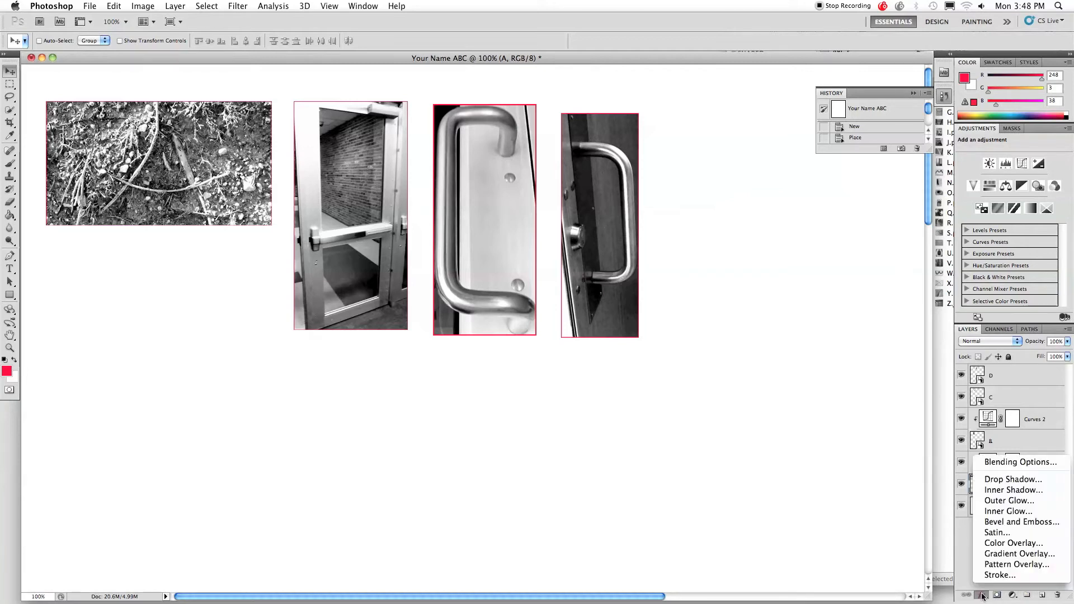
{"action": "left_click", "coordinate": [1022, 485]}
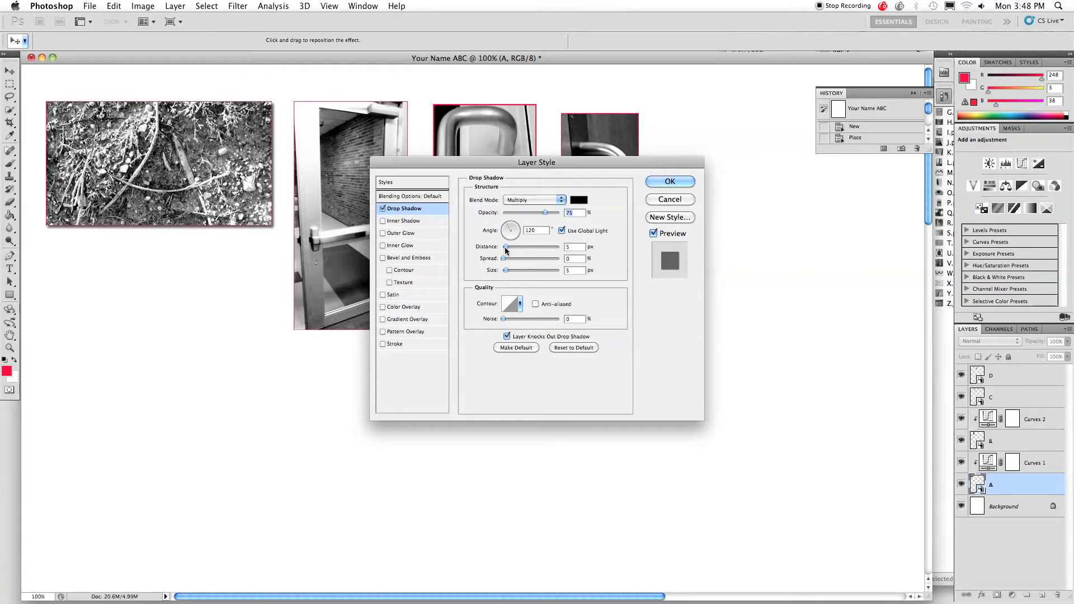
{"action": "left_click", "coordinate": [502, 223]}
{"action": "left_click", "coordinate": [503, 222]}
{"action": "left_click_drag", "start_coordinate": [505, 250], "coordinate": [510, 272]}
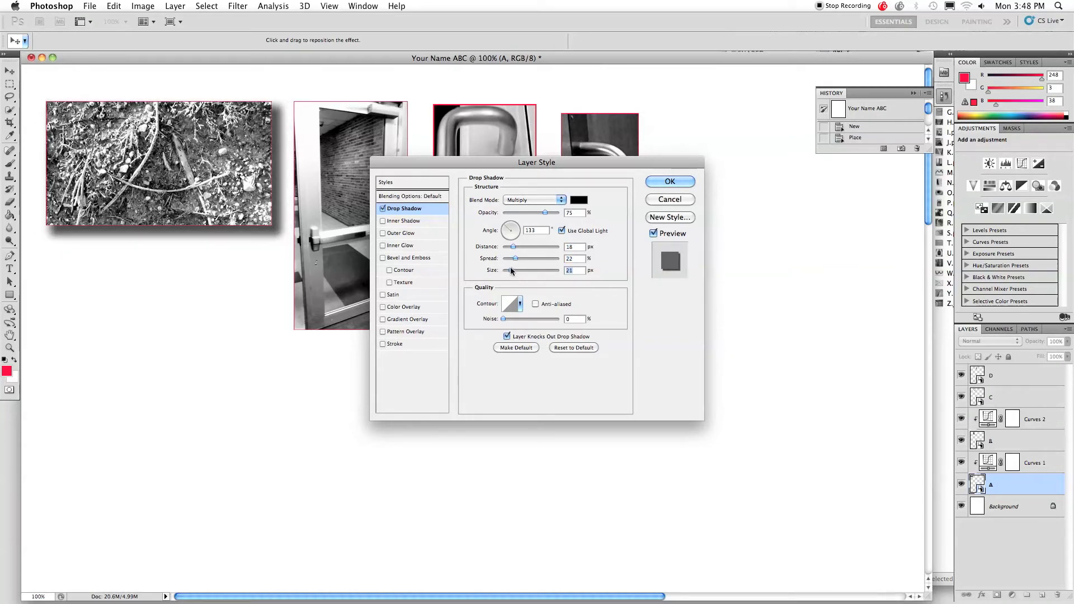
{"action": "left_click", "coordinate": [672, 179]}
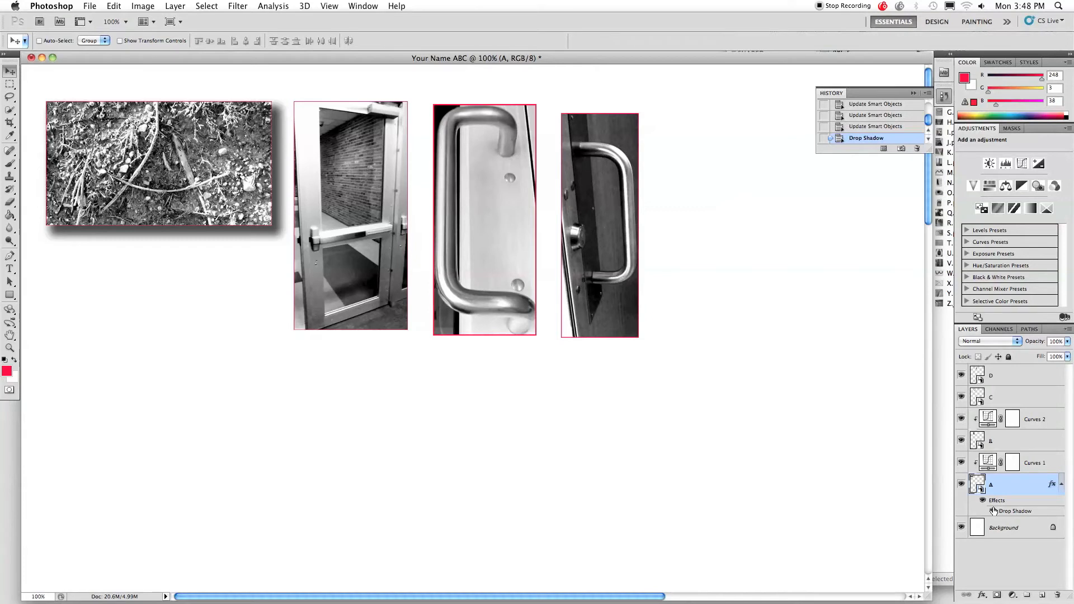
Step: Copy layer A's Drop Shadow effect to layers B, C and D
{"action": "left_click_drag", "start_coordinate": [1016, 512], "coordinate": [1004, 449]}
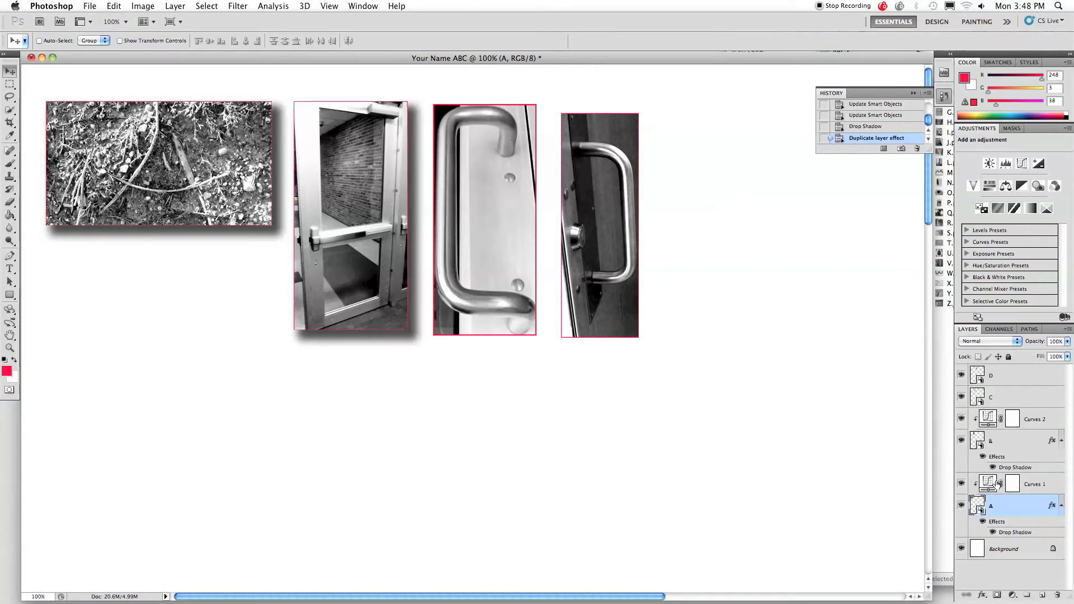
{"action": "left_click_drag", "start_coordinate": [1005, 535], "coordinate": [1005, 407]}
{"action": "left_click_drag", "start_coordinate": [1013, 553], "coordinate": [1007, 382]}
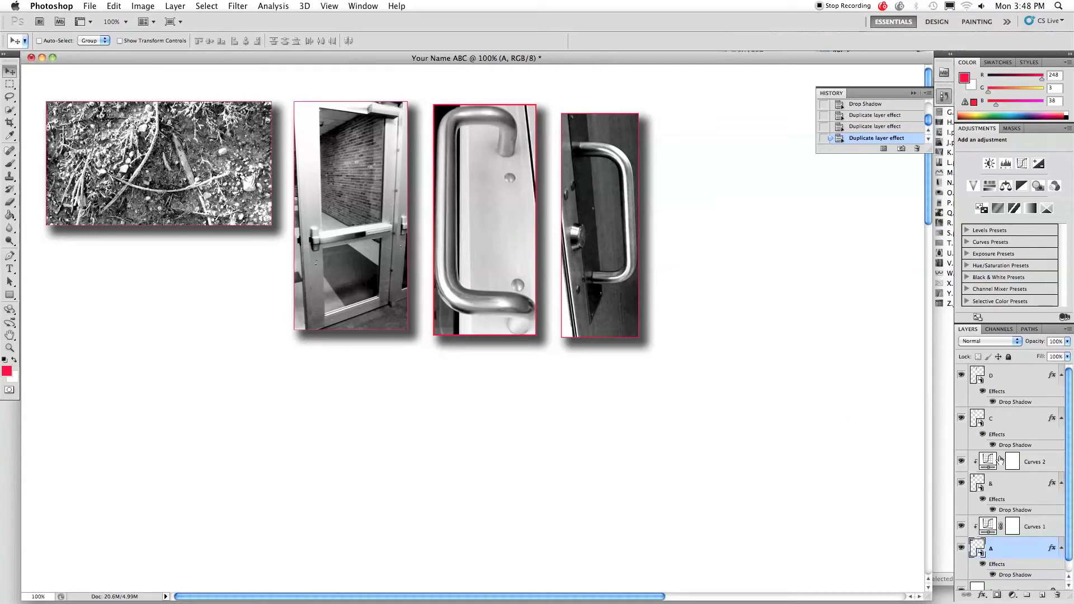
Step: Scale layer B's door image down proportionally, keeping its upper-left corner in place
{"action": "left_click", "coordinate": [1026, 496]}
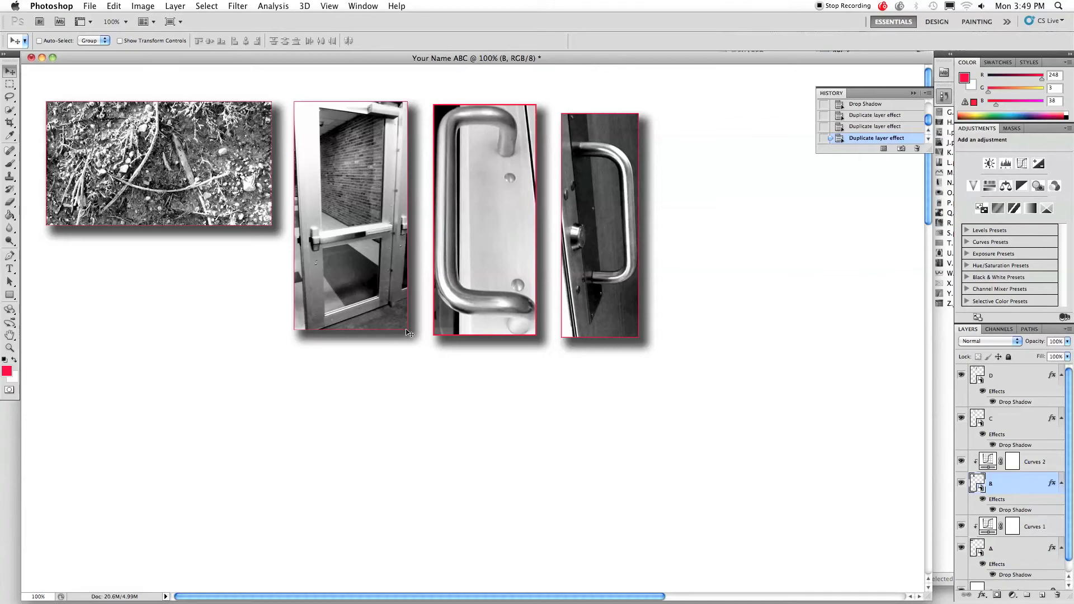
{"action": "left_click", "coordinate": [114, 6]}
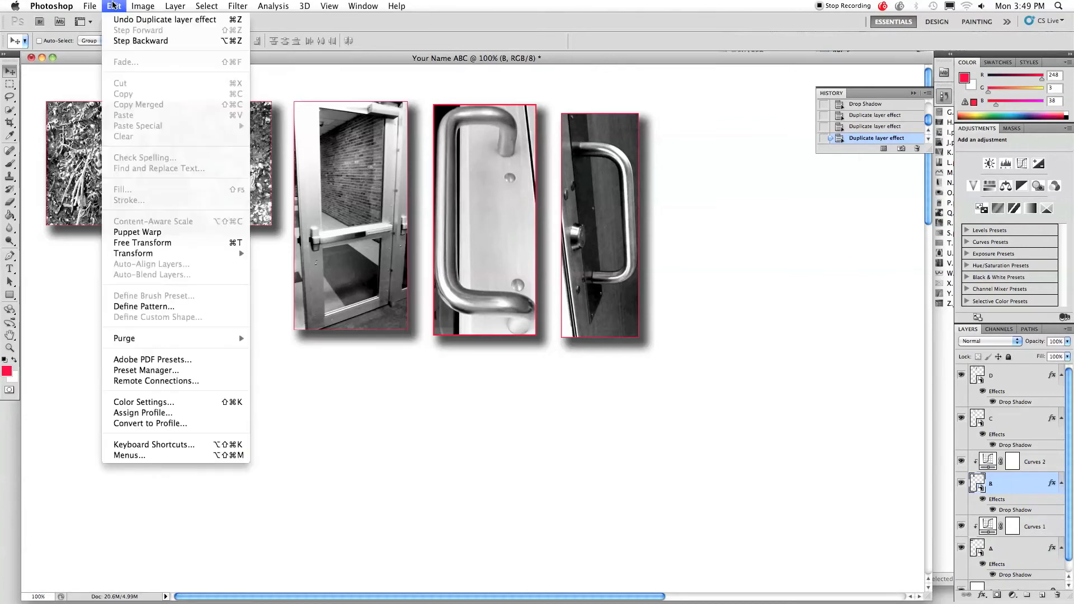
{"action": "mouse_move", "coordinate": [179, 253]}
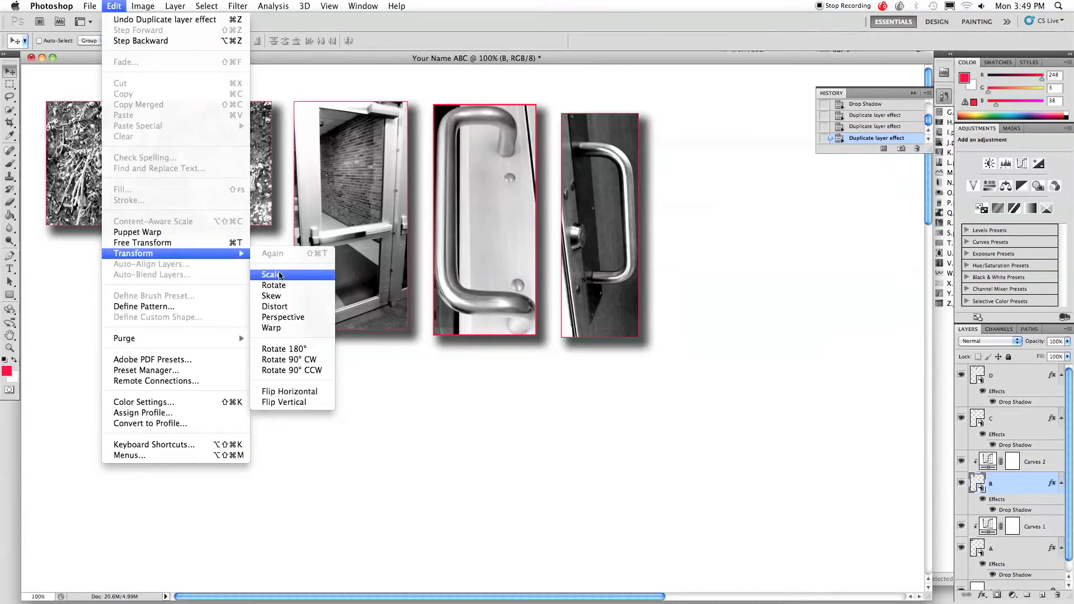
{"action": "left_click", "coordinate": [271, 274]}
{"action": "left_click_drag", "start_coordinate": [407, 331], "coordinate": [387, 281]}
{"action": "key", "text": "Return"}
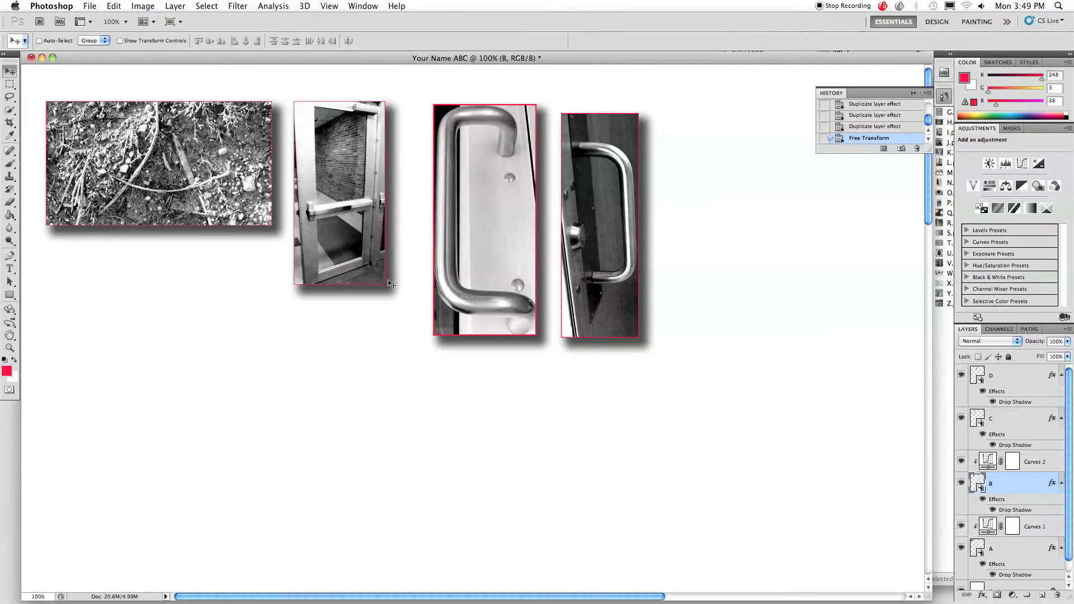
Step: Scale layer C's image down to layer B's height and move it close beside B with their top edges aligned
{"action": "left_click", "coordinate": [1013, 418]}
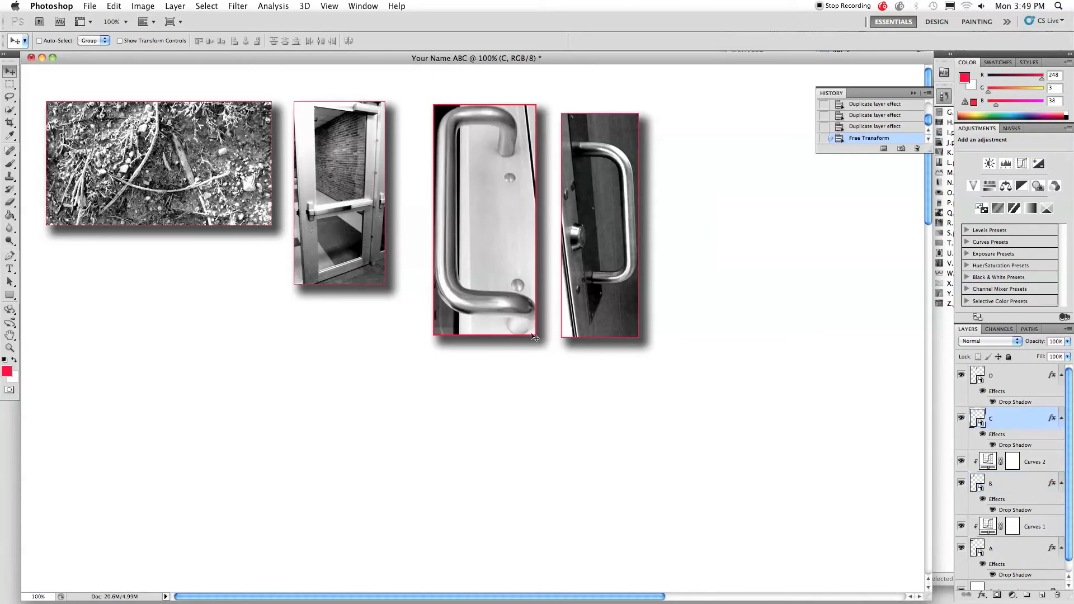
{"action": "left_click", "coordinate": [115, 6]}
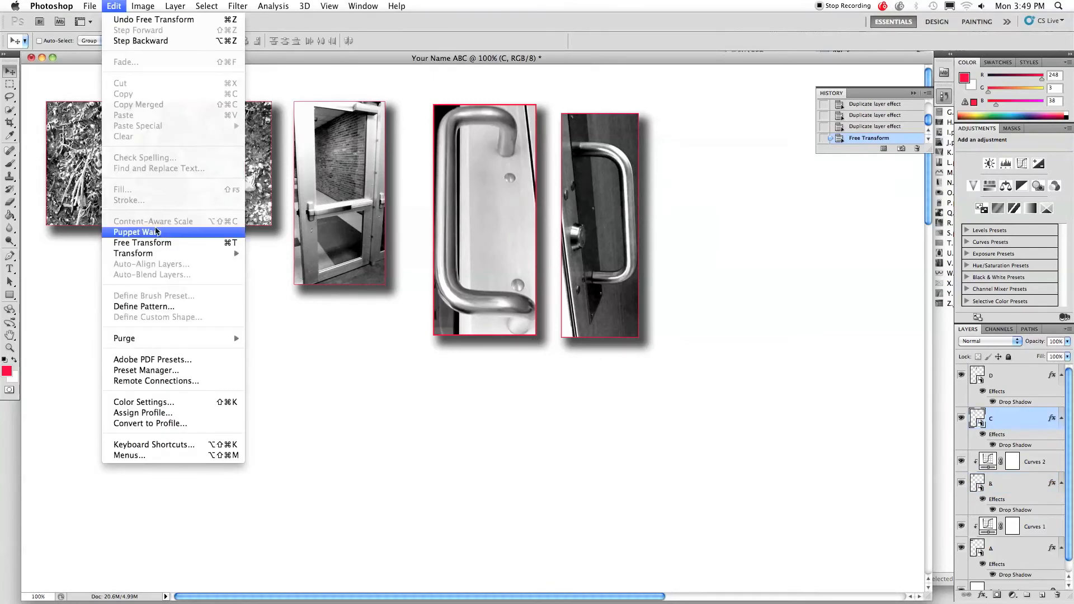
{"action": "mouse_move", "coordinate": [224, 253]}
{"action": "left_click", "coordinate": [286, 278]}
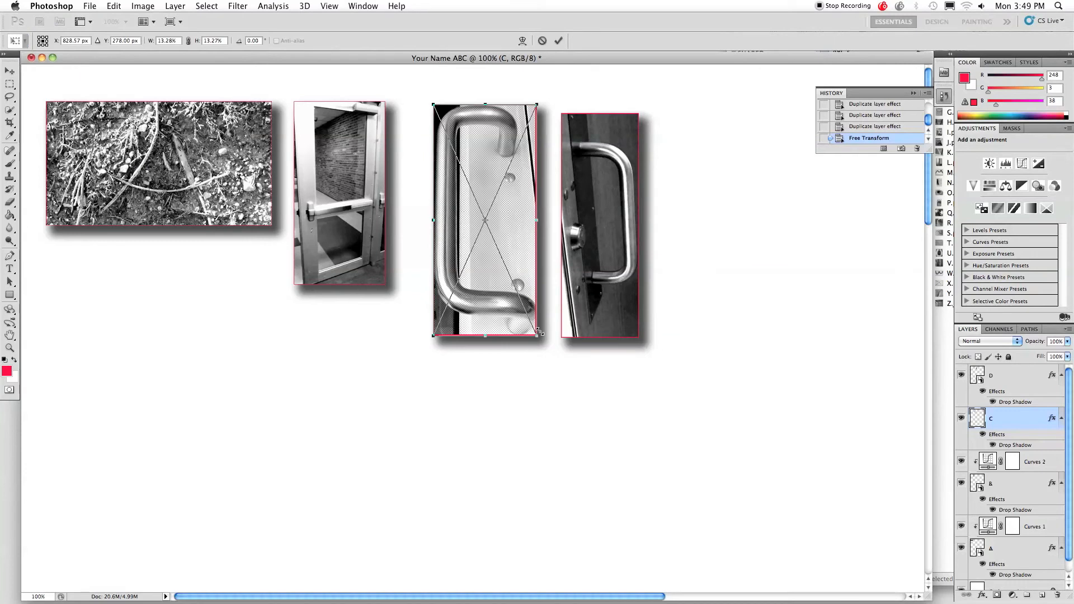
{"action": "left_click_drag", "start_coordinate": [538, 338], "coordinate": [517, 288]}
{"action": "key", "text": "Return"}
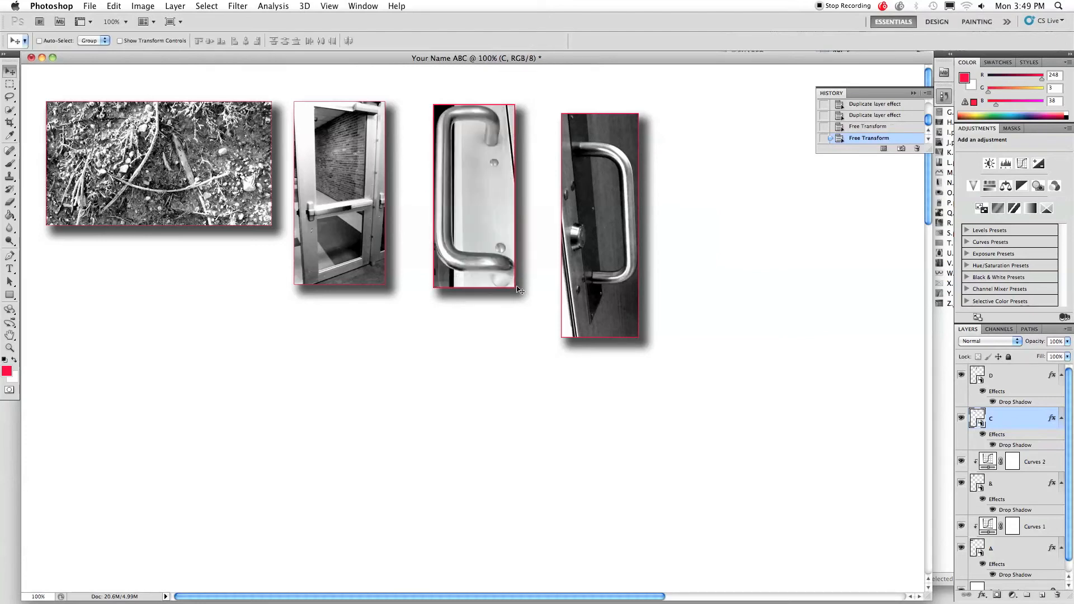
{"action": "left_click_drag", "start_coordinate": [460, 183], "coordinate": [429, 184]}
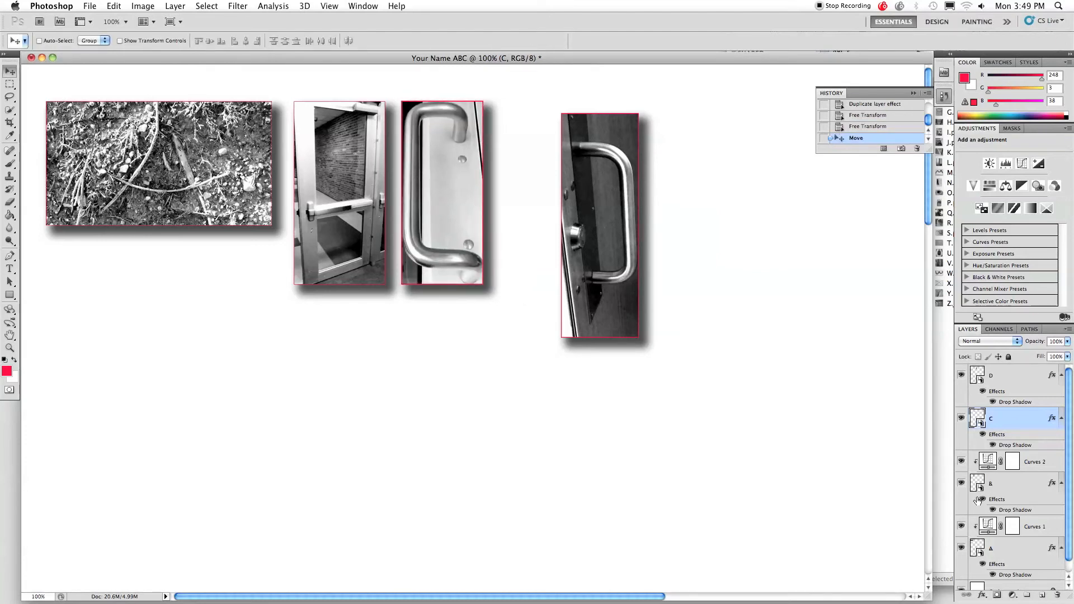
Step: Scale layer D's image to the same height as C and place it just beside C with top and bottom edges aligned
{"action": "left_click", "coordinate": [1004, 380]}
{"action": "left_click", "coordinate": [111, 6]}
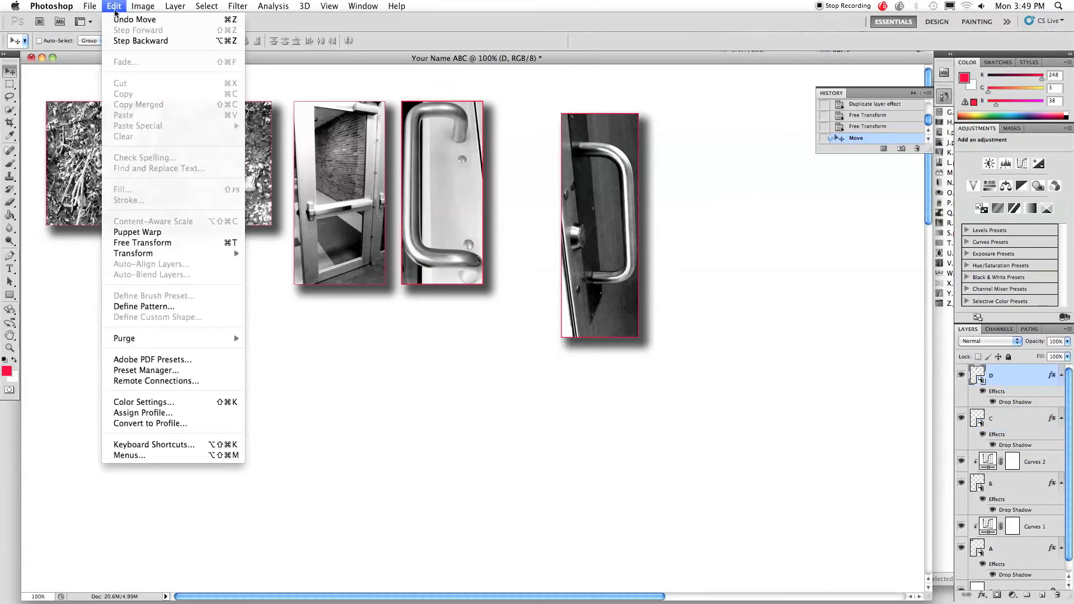
{"action": "mouse_move", "coordinate": [185, 255]}
{"action": "left_click", "coordinate": [266, 275]}
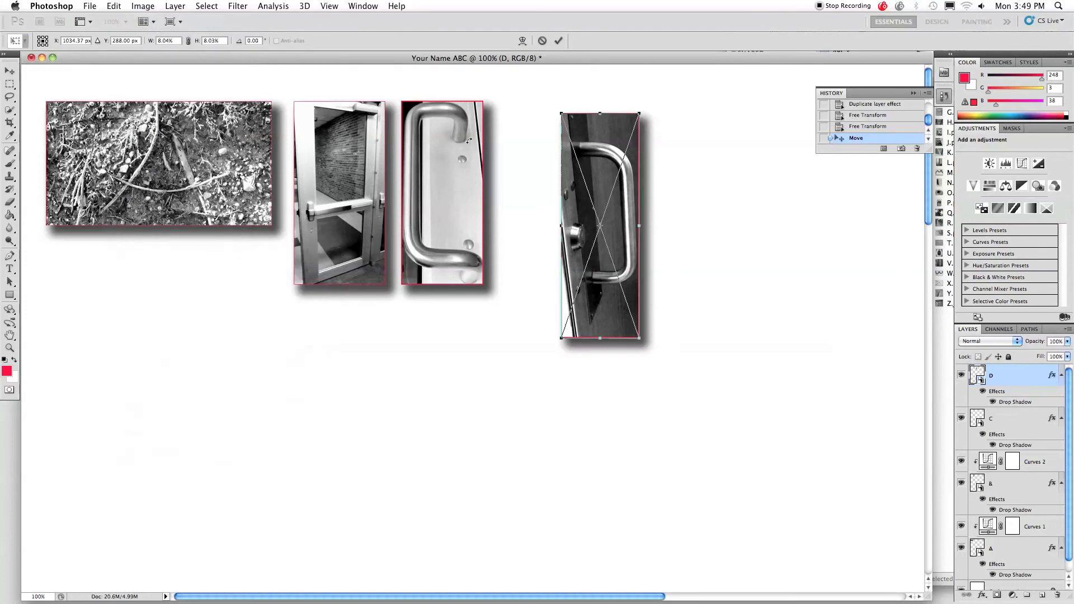
{"action": "left_click_drag", "start_coordinate": [561, 113], "coordinate": [526, 118]}
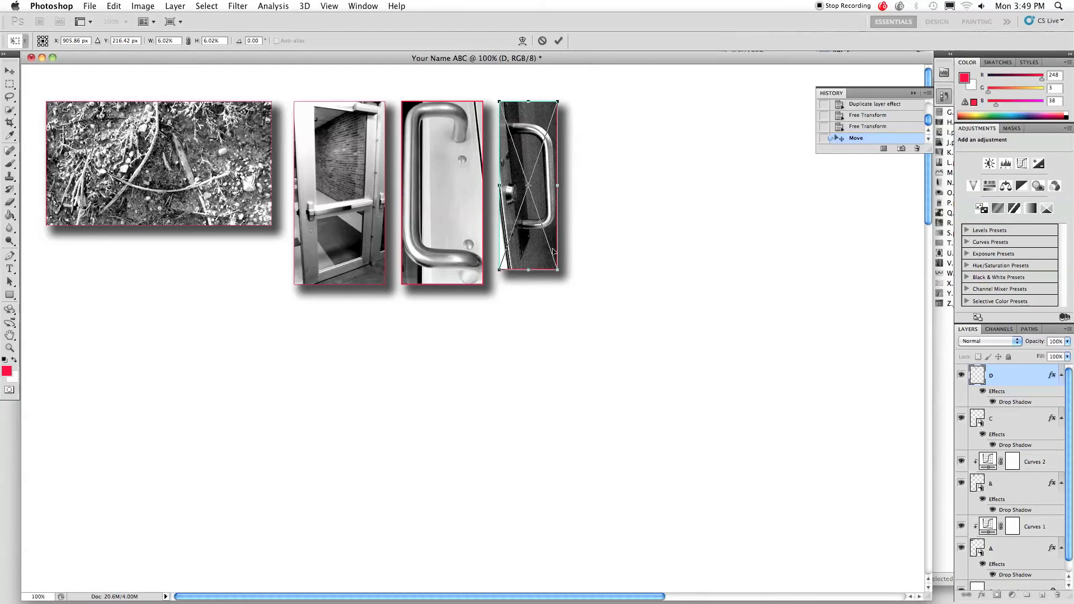
{"action": "left_click_drag", "start_coordinate": [557, 270], "coordinate": [559, 284]}
{"action": "key", "text": "Return"}
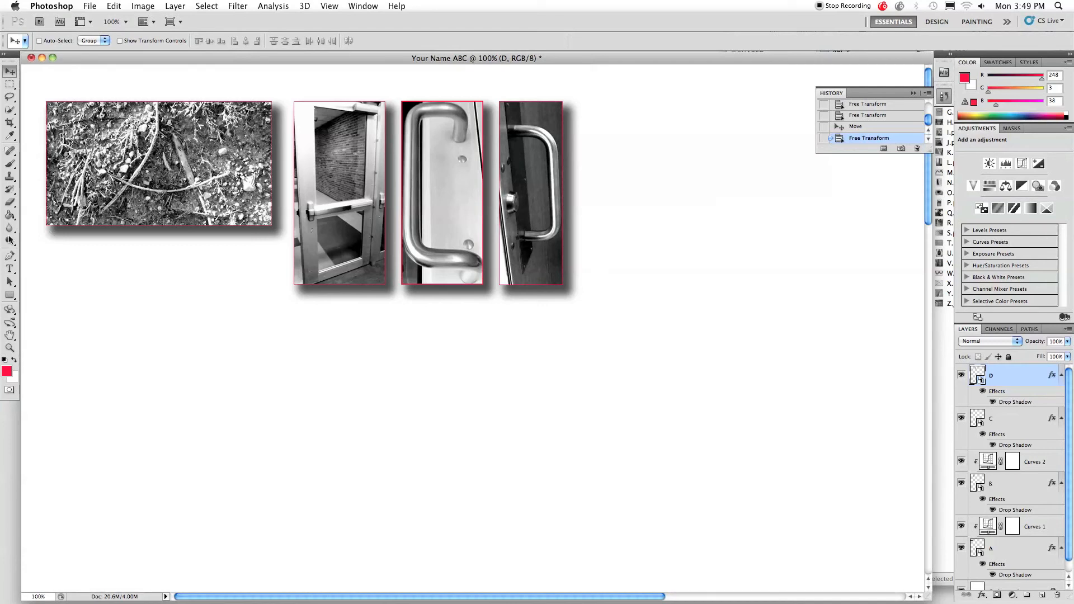
Step: Activate the Type tool and set the foreground color to blue, hex 2b03f8
{"action": "left_click", "coordinate": [9, 269]}
{"action": "left_click", "coordinate": [10, 270]}
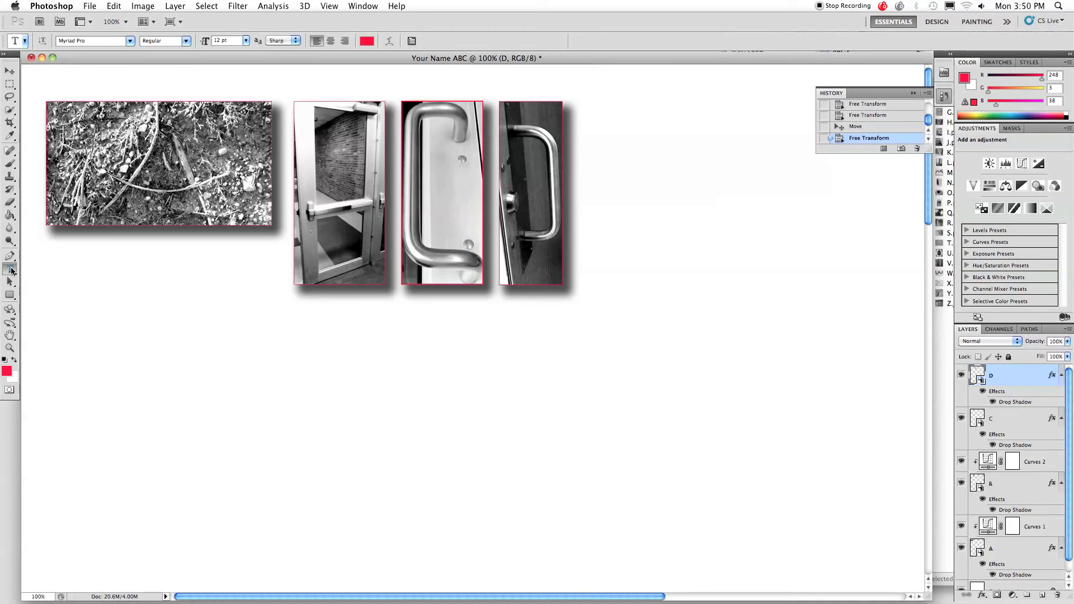
{"action": "left_click", "coordinate": [8, 369]}
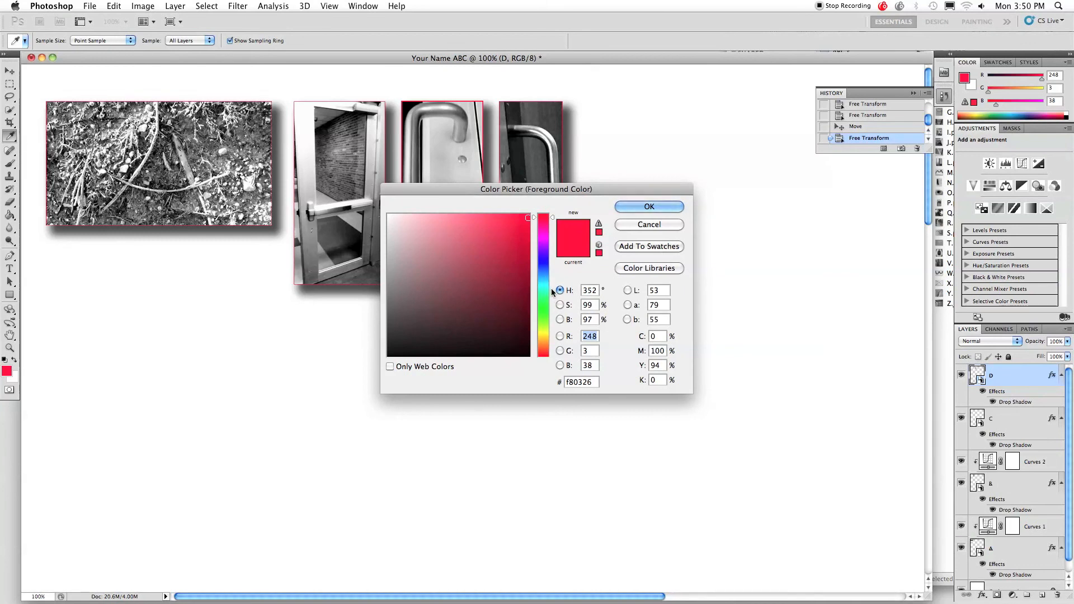
{"action": "left_click", "coordinate": [544, 257]}
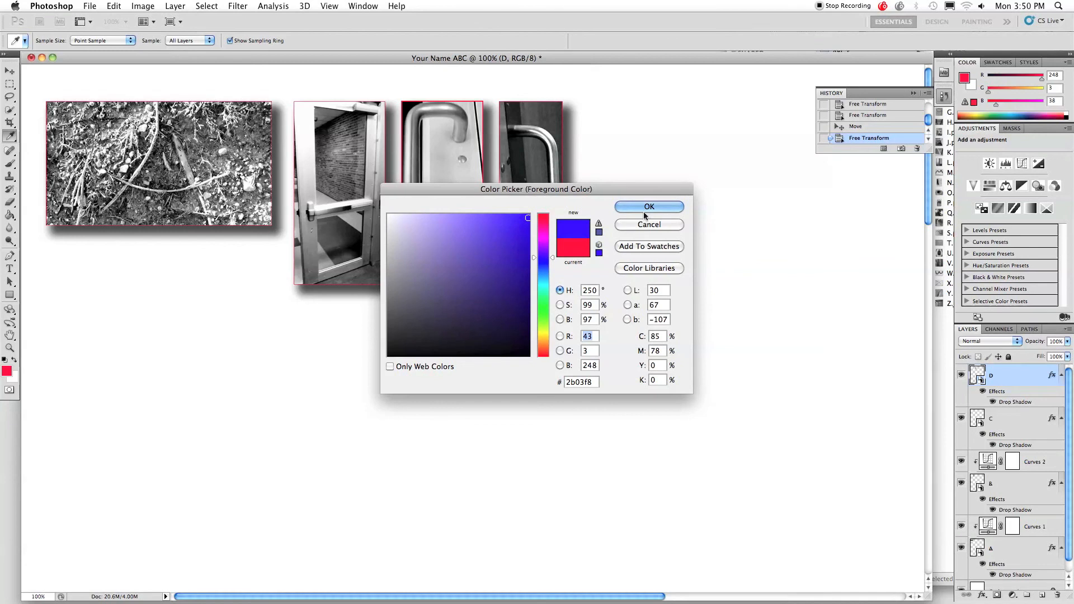
{"action": "left_click", "coordinate": [632, 208]}
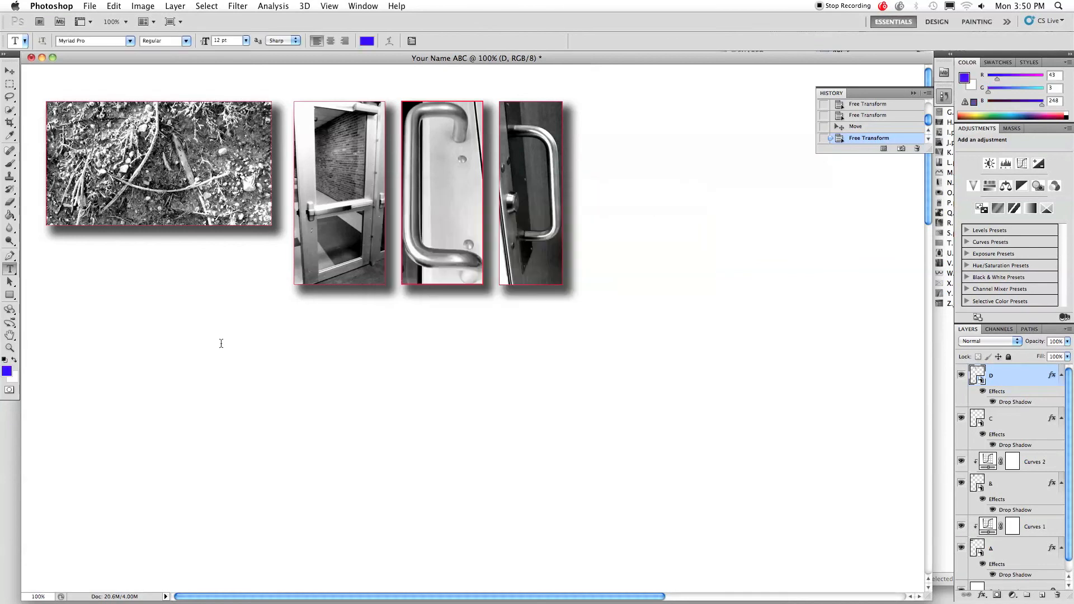
Step: Swap the foreground and background colors and fill the Background layer with the blue background color
{"action": "left_click", "coordinate": [14, 360]}
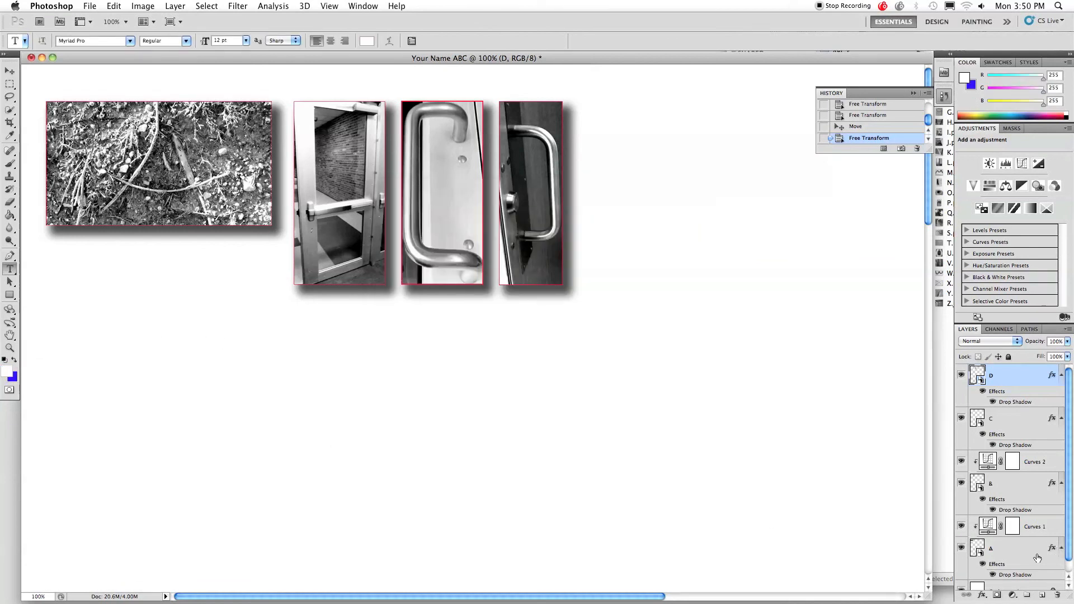
{"action": "scroll", "coordinate": [1011, 548], "scroll_direction": "down", "scroll_amount": 1}
{"action": "left_click", "coordinate": [1002, 580]}
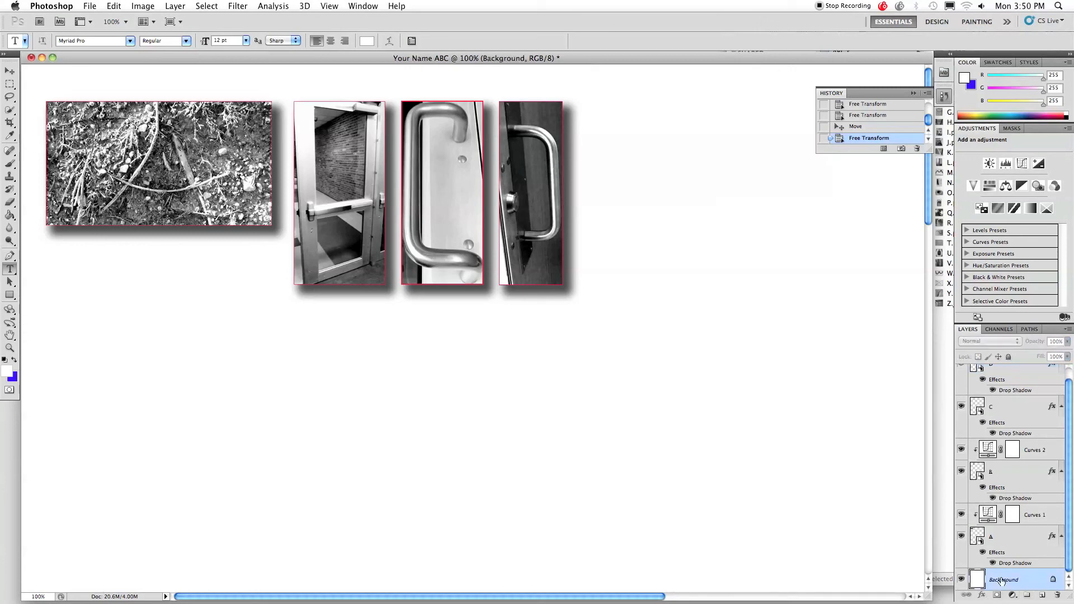
{"action": "key", "text": "super+BackSpace"}
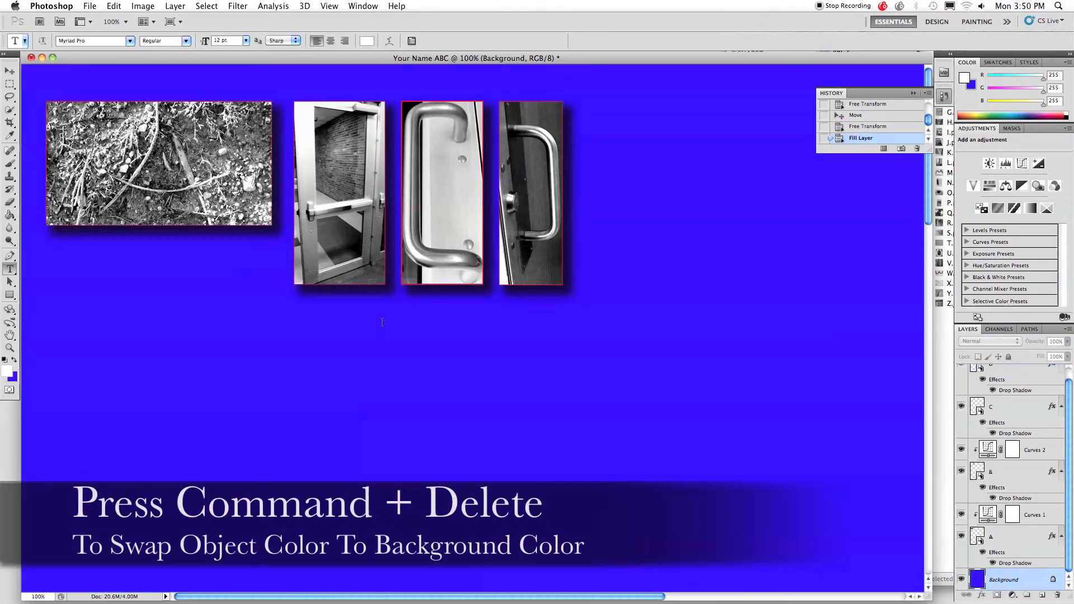